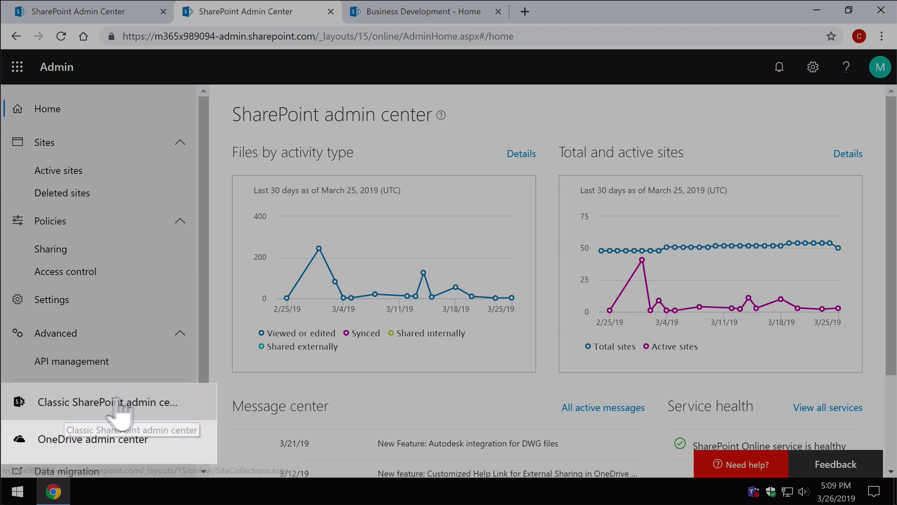
Open the classic SharePoint admin center link from the left navigation
click(132, 401)
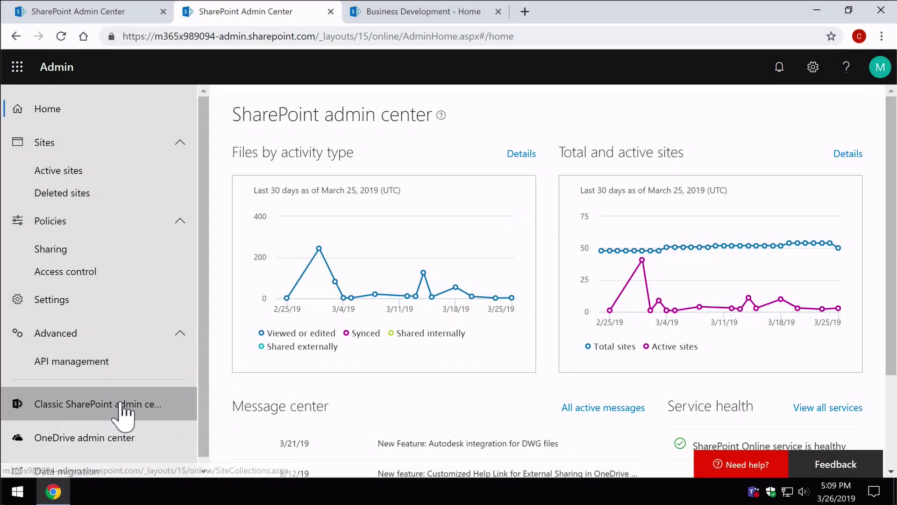
Open the classic admin center, then return to the new SharePoint admin center home page
click(106, 407)
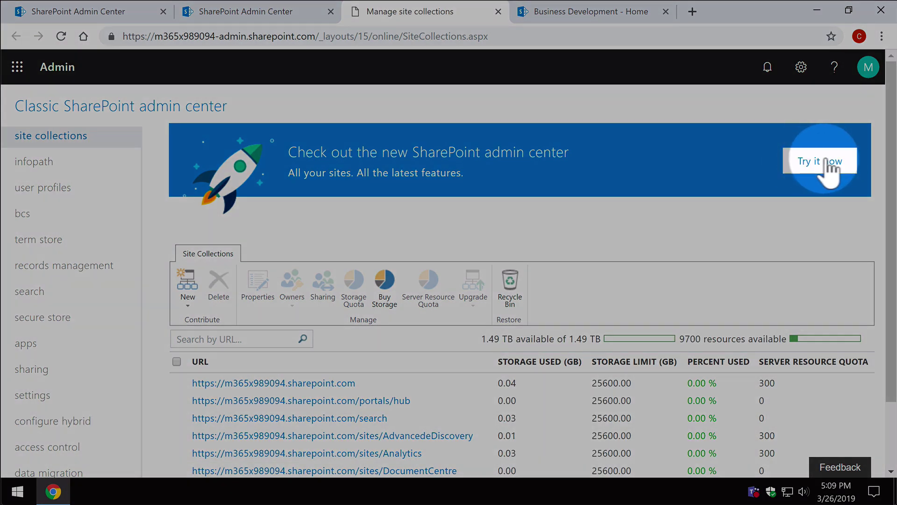
click(825, 161)
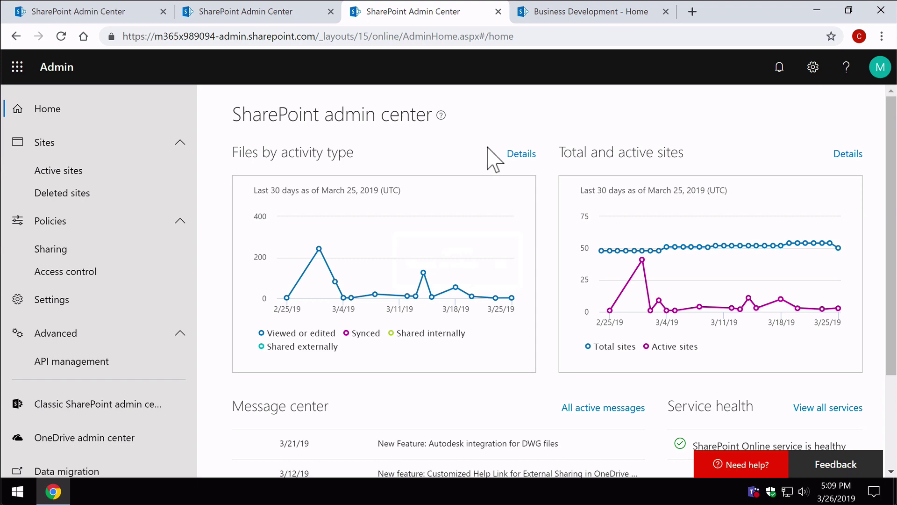
Scroll down the home page to review the Message center announcements
scroll(511, 397, down, 3)
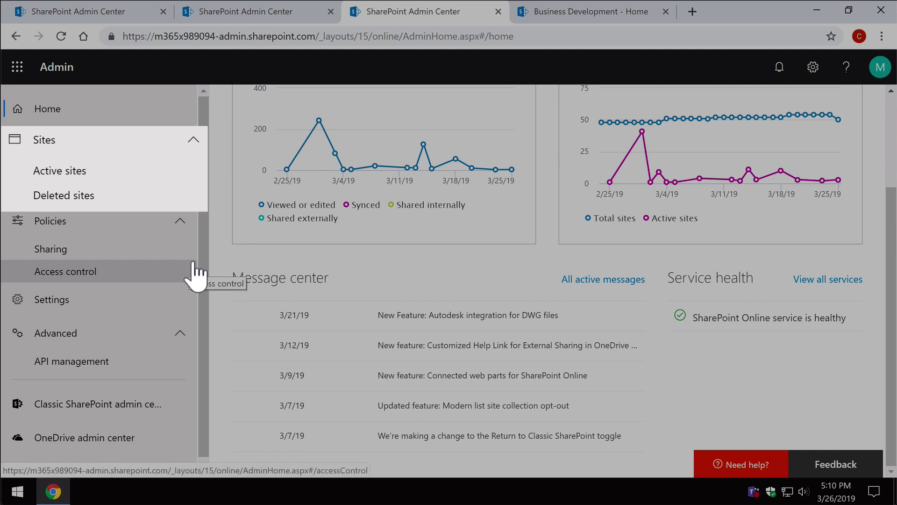
scroll(201, 262, down, 1)
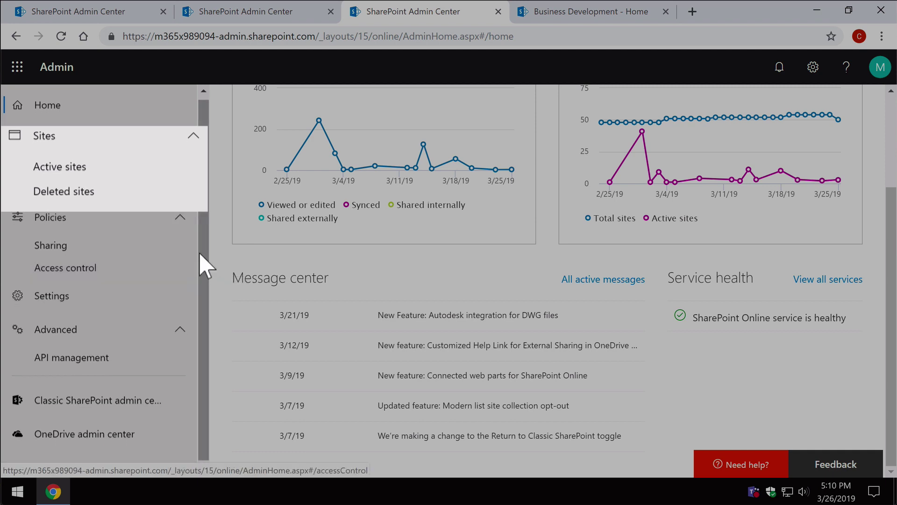
Open Active sites and scroll through the list vertically and horizontally
click(92, 172)
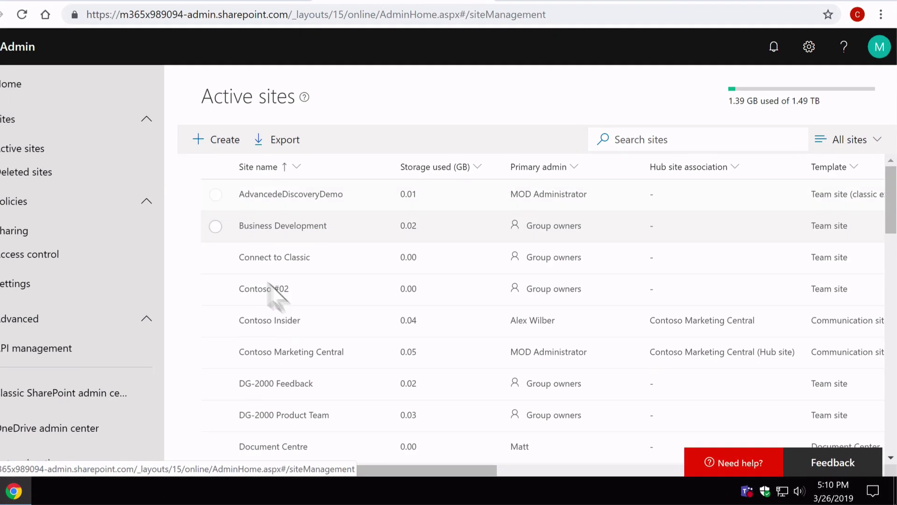
scroll(302, 322, down, 15)
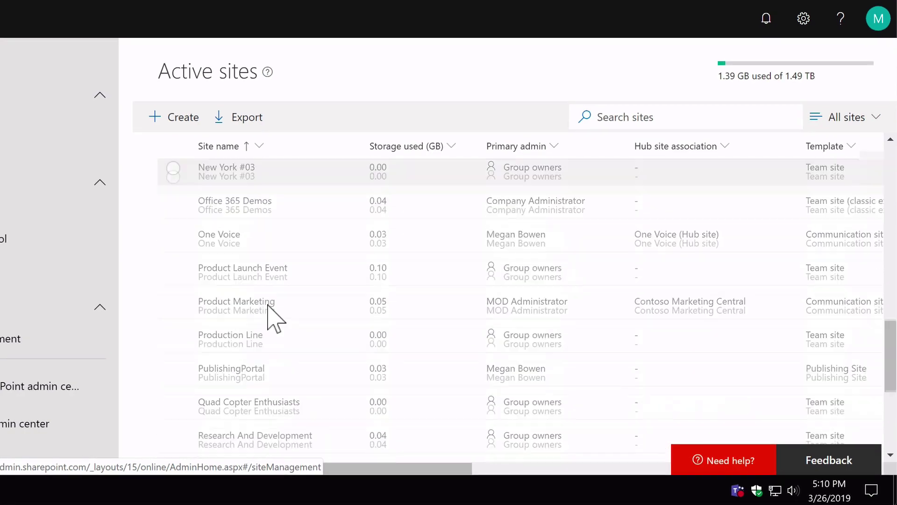
scroll(270, 311, up, 15)
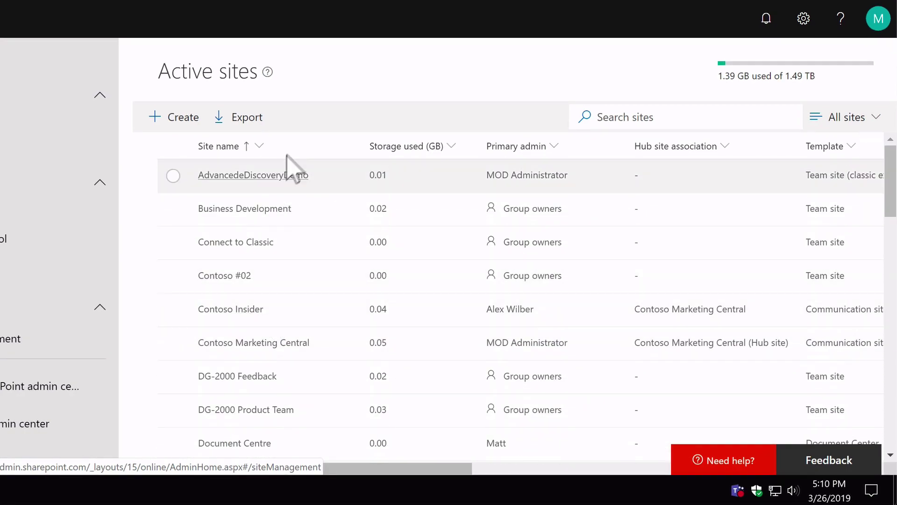
drag(433, 468, 472, 465)
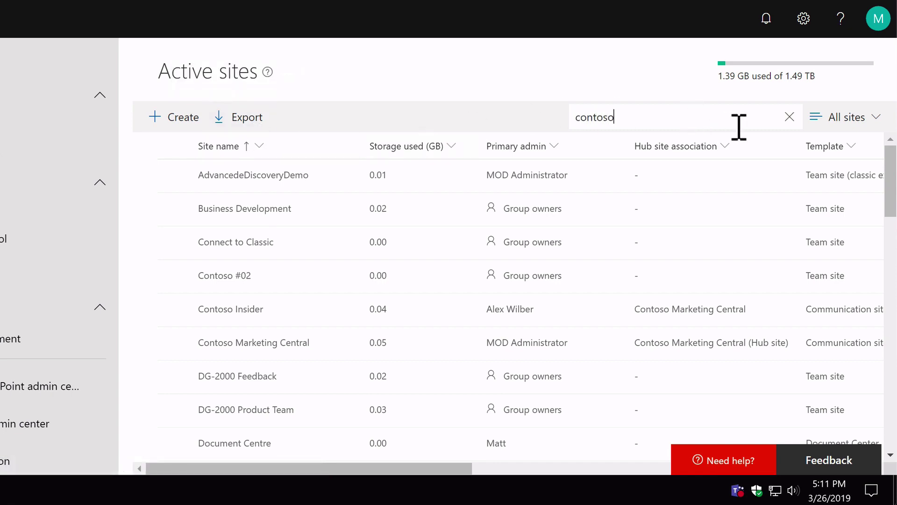
Search for contoso, clear the search, then switch from Largest sites to the Least active sites view
key(Return)
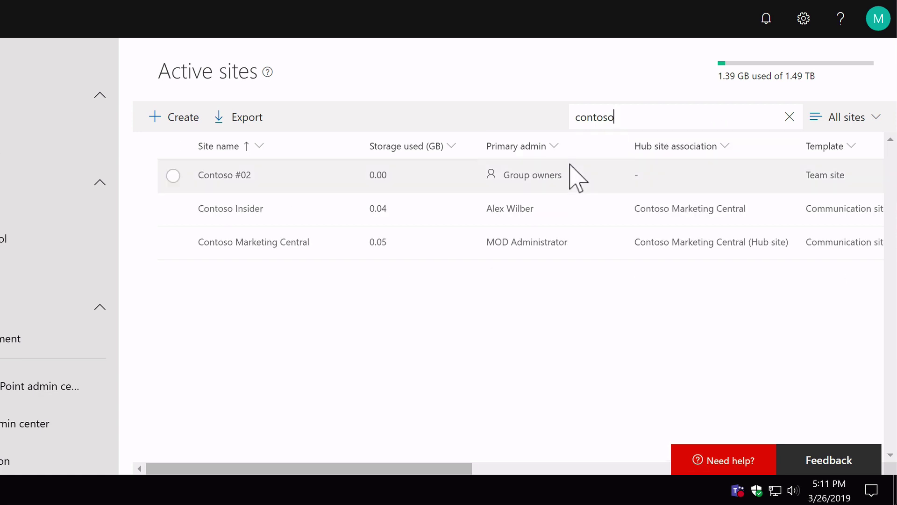
click(790, 117)
click(868, 118)
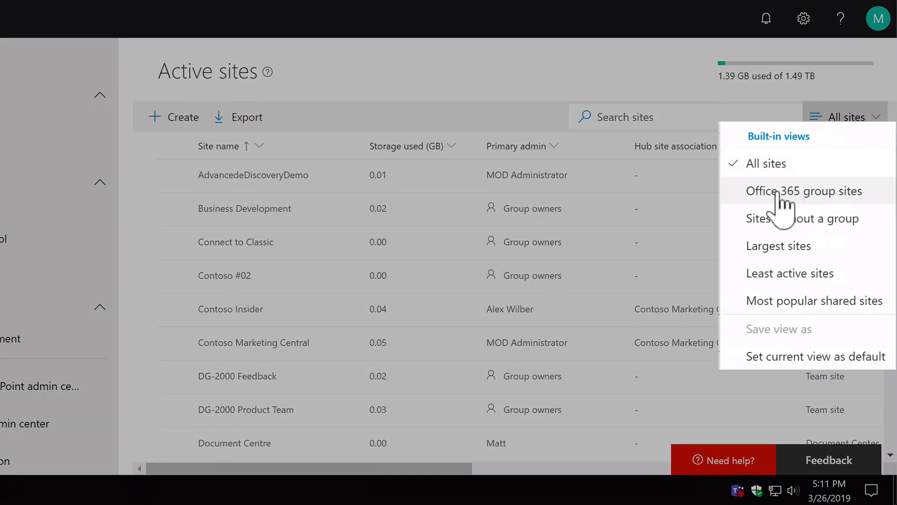
click(764, 247)
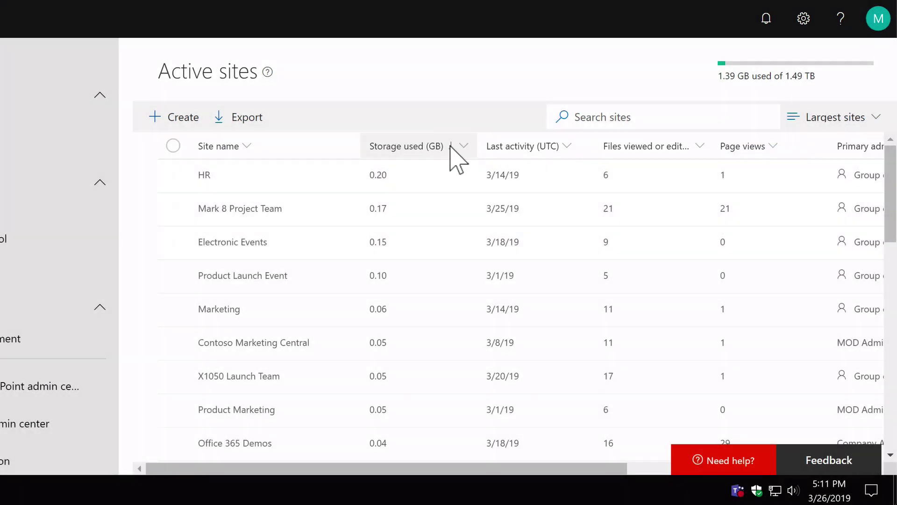
click(876, 123)
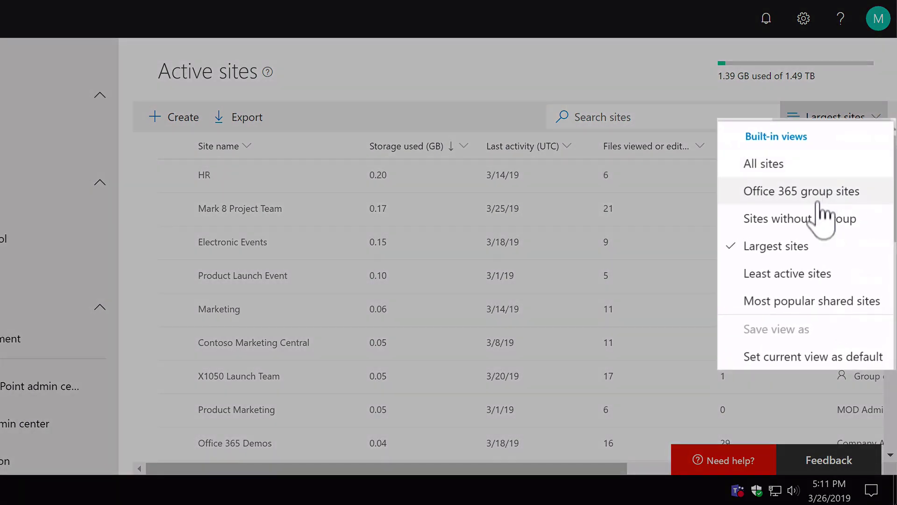
click(811, 274)
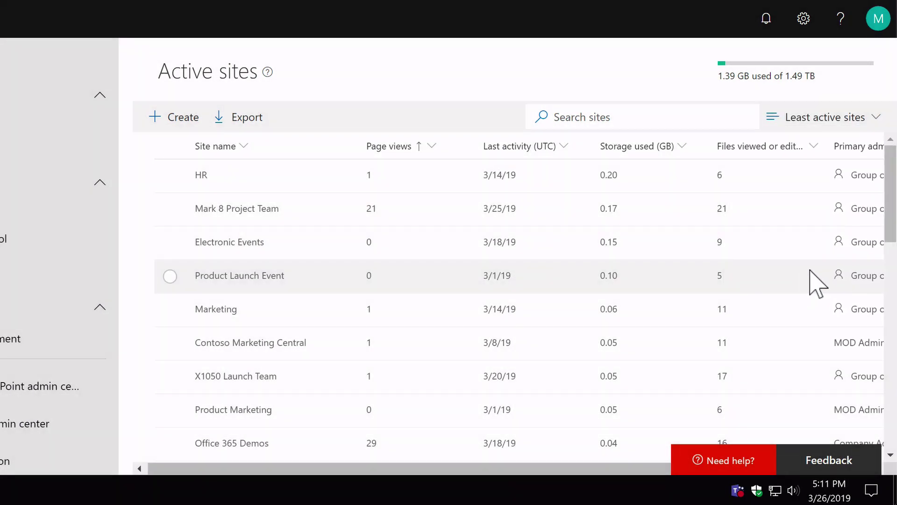
click(855, 126)
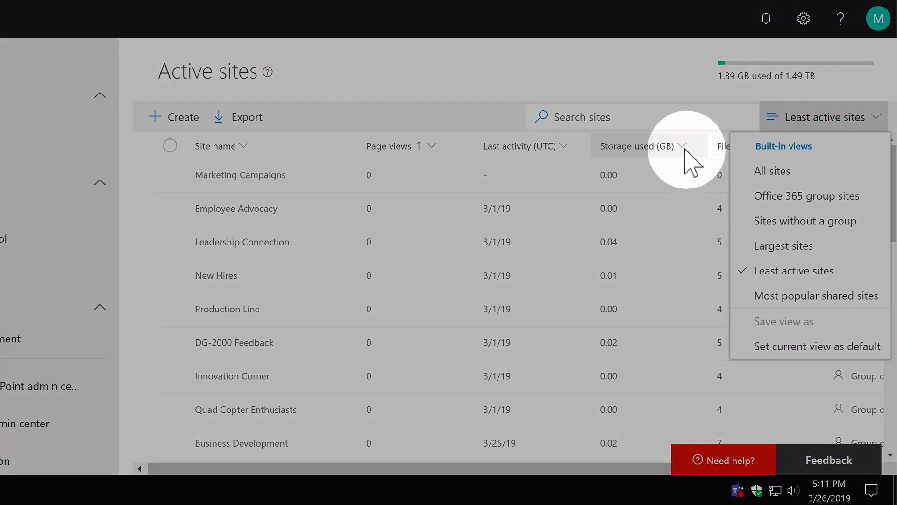
Add the URL and Storage limit (GB) columns to the Active sites list
click(683, 151)
right_click(682, 157)
key(Escape)
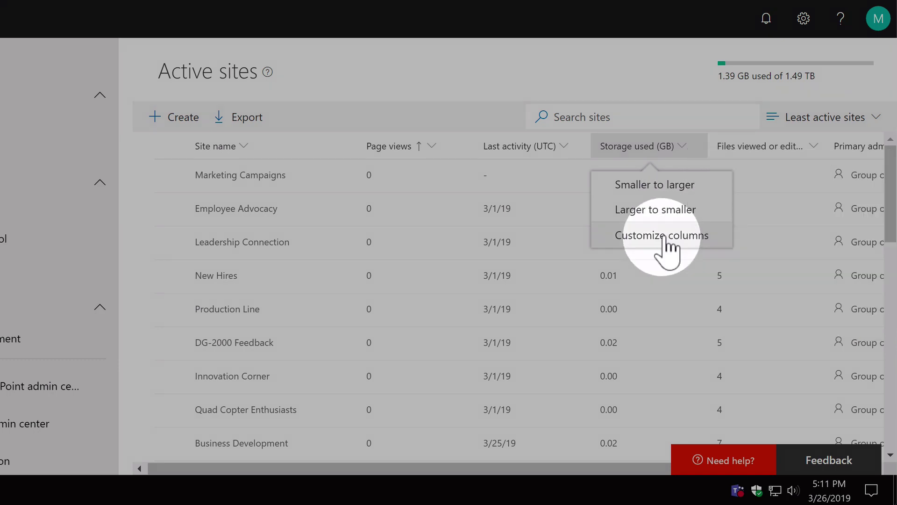
click(664, 236)
click(706, 367)
click(712, 401)
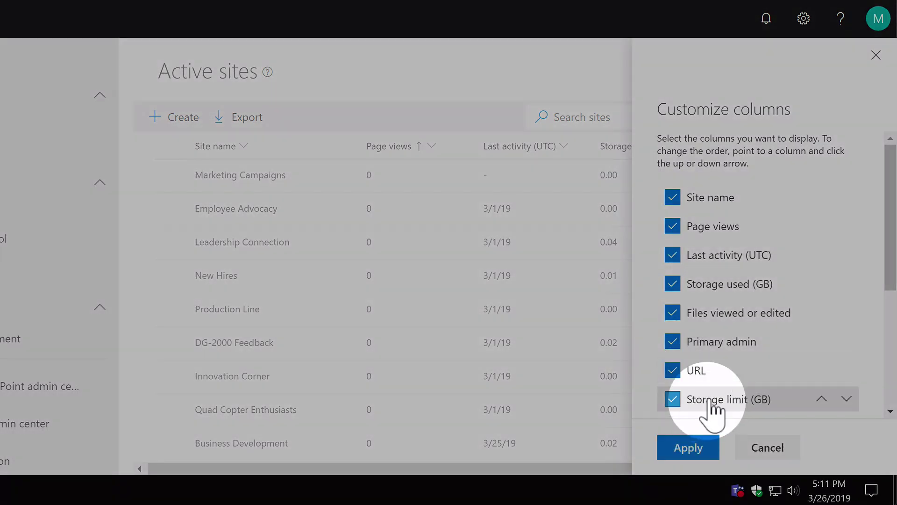
click(698, 448)
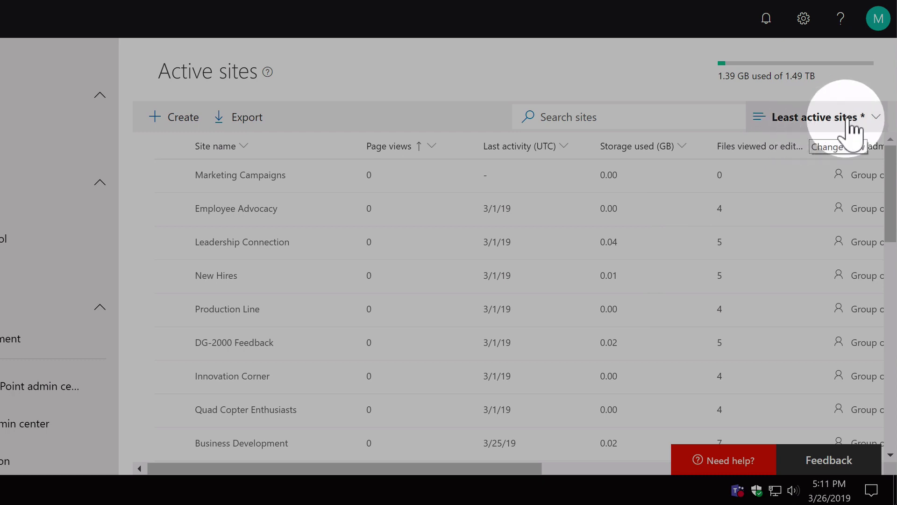
Save the customised list as a new named view
click(853, 123)
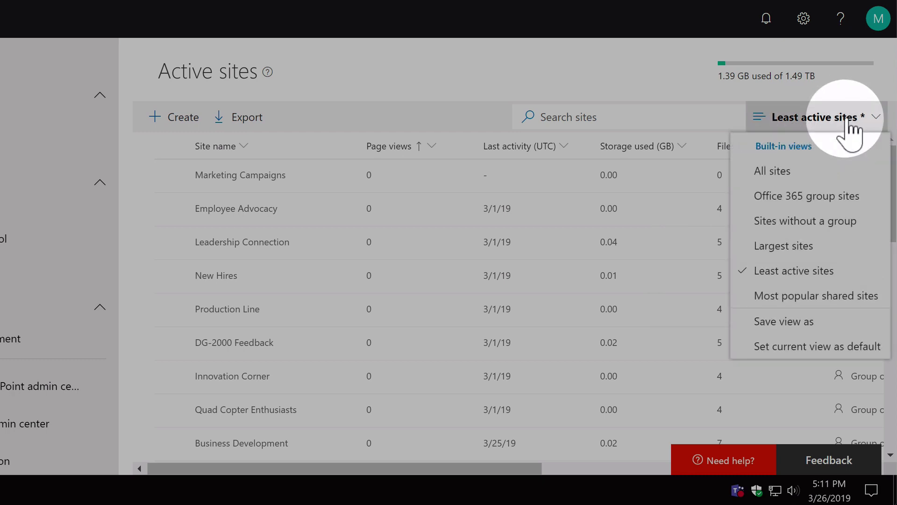
click(791, 322)
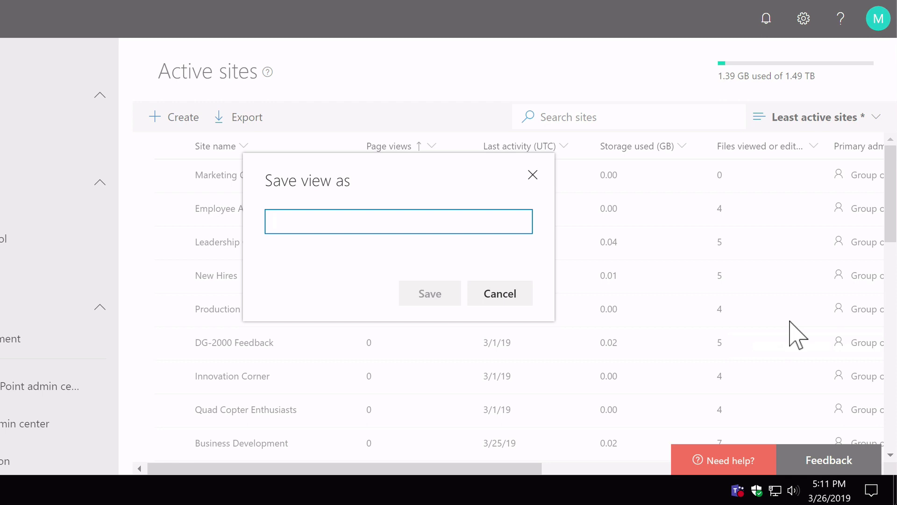
text(Matts View)
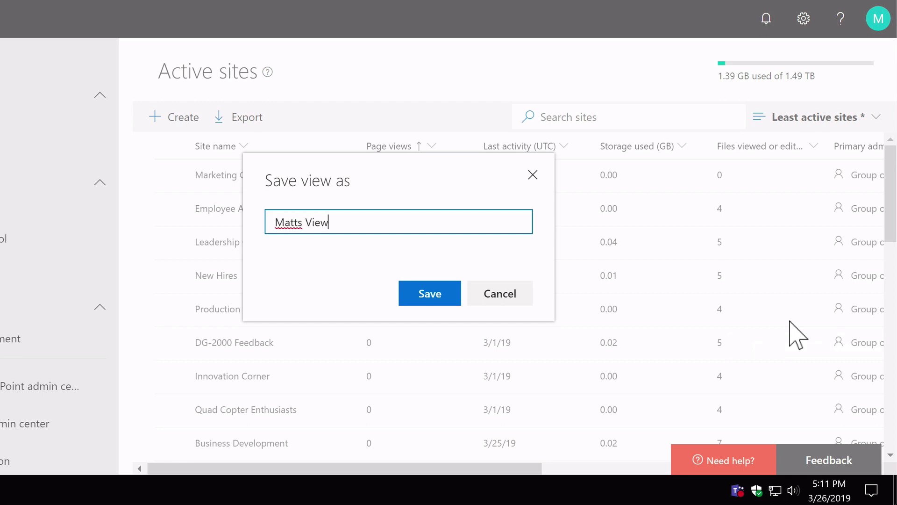
click(434, 300)
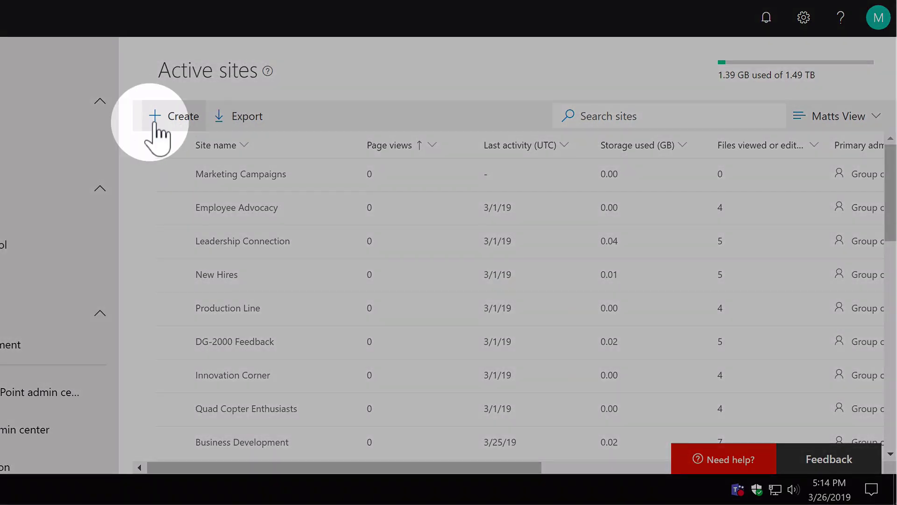
Bring up the Create a site panel with the browser zoomed out to 80%
click(182, 120)
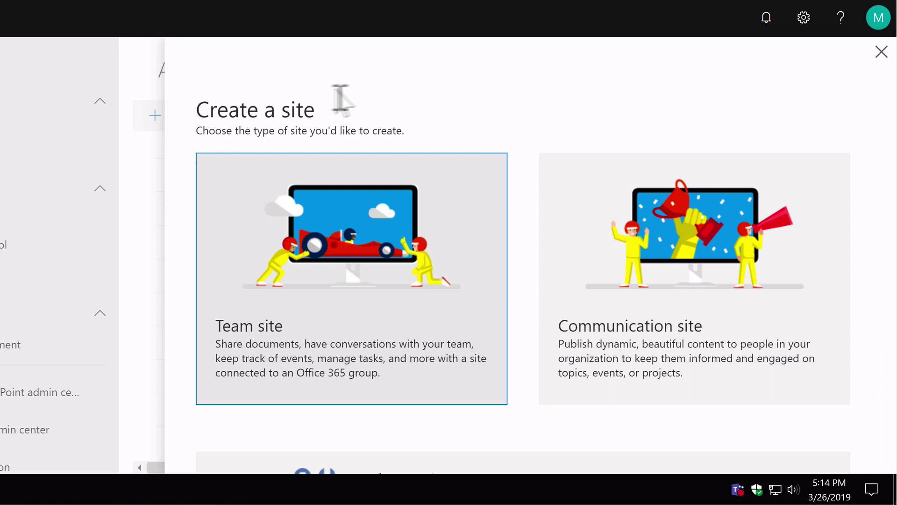
click(881, 4)
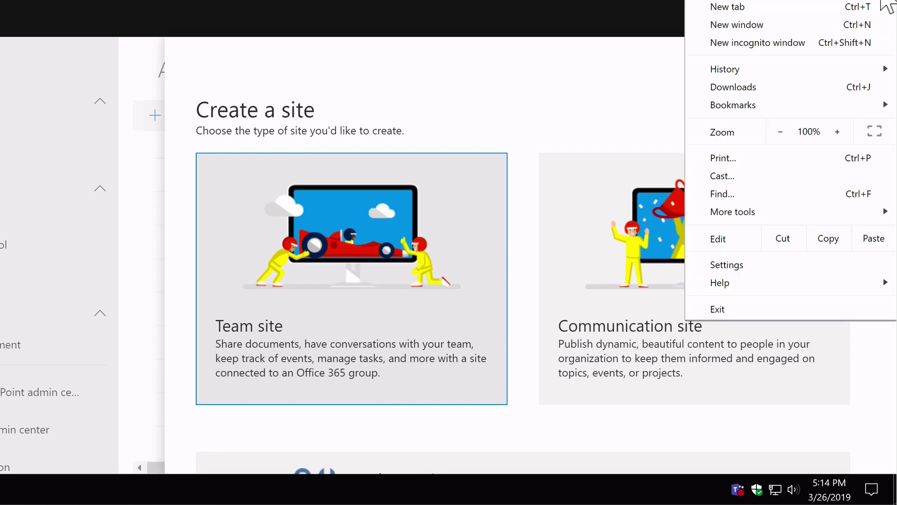
click(777, 134)
click(780, 132)
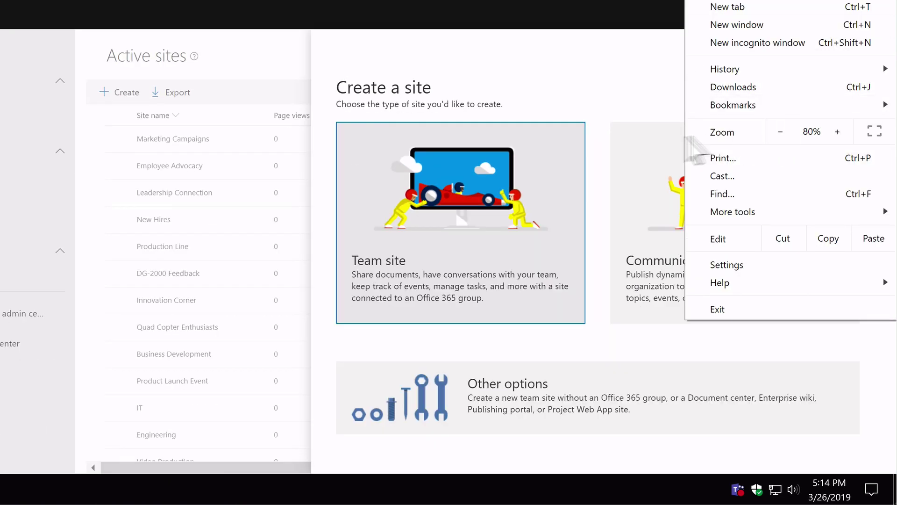
click(252, 57)
click(253, 58)
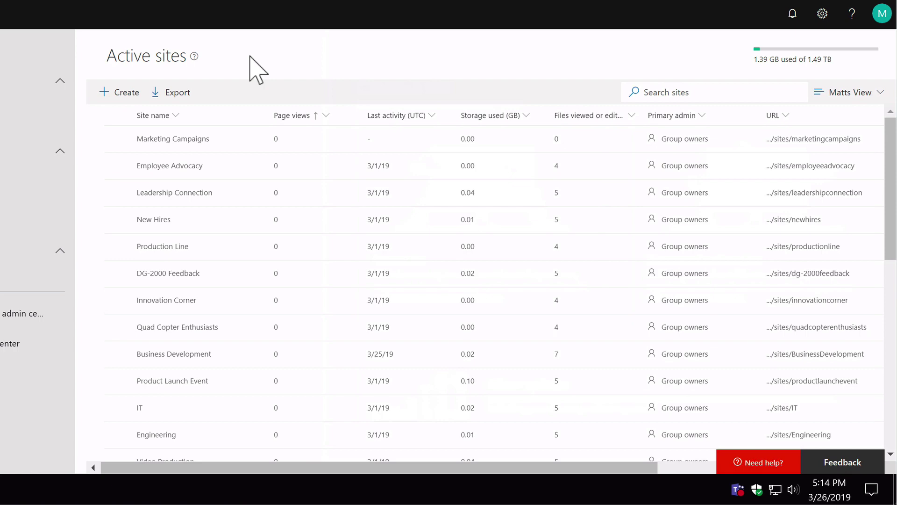
click(123, 100)
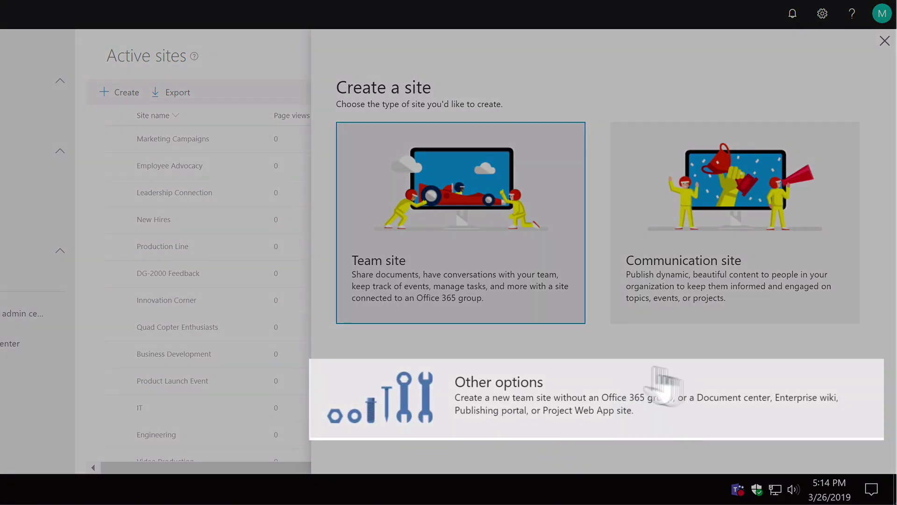
click(686, 411)
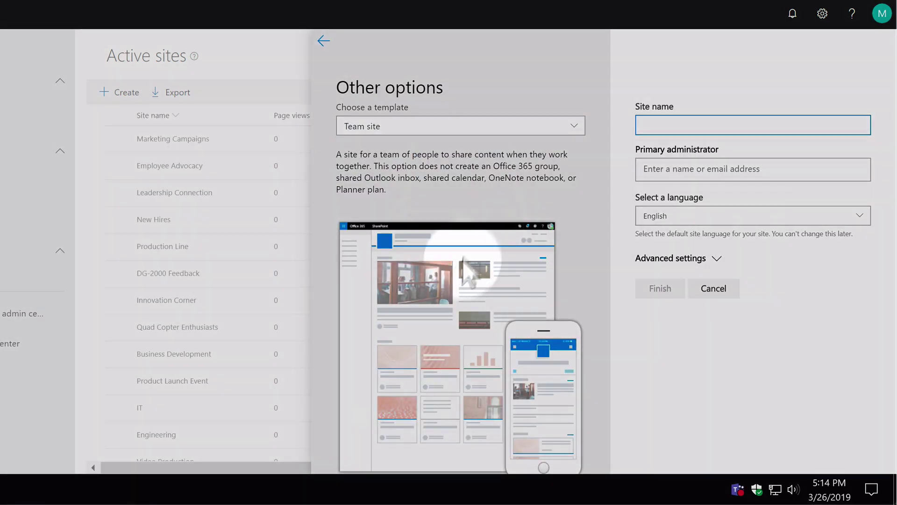
click(470, 128)
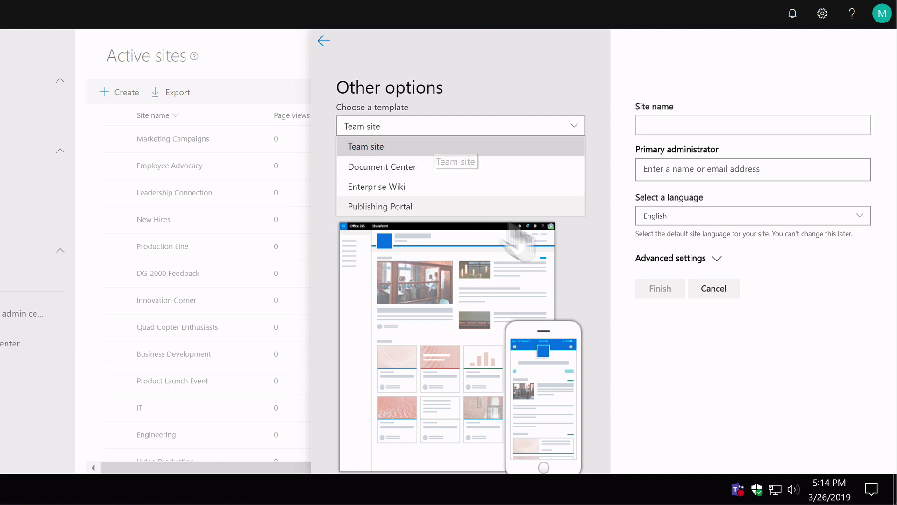
click(724, 290)
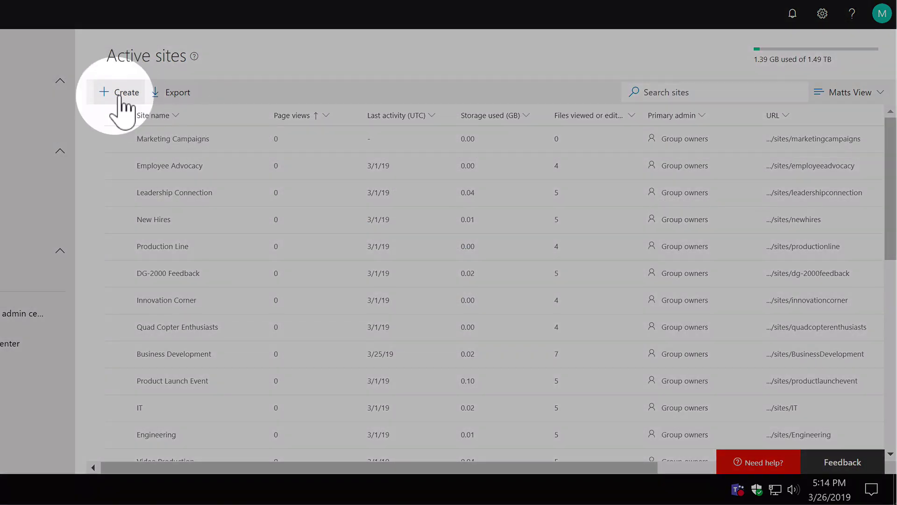
click(123, 94)
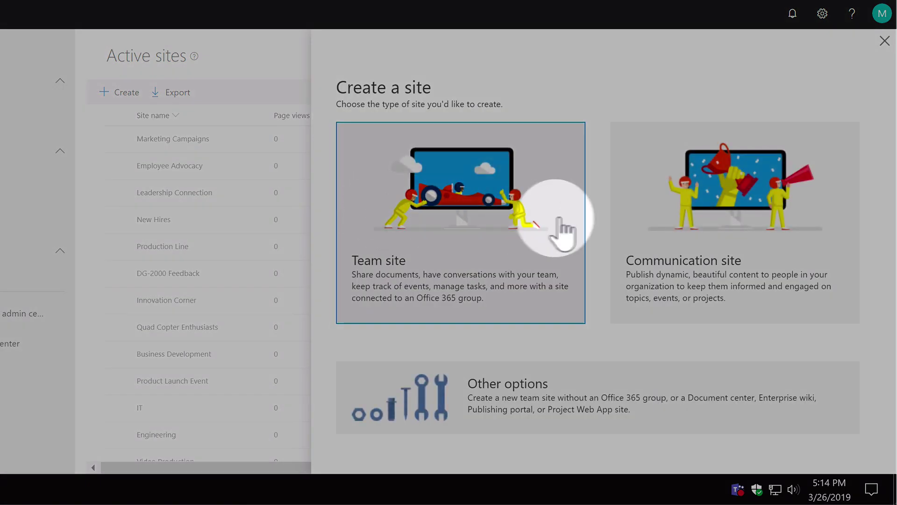
Start a team site named 'YouTube test' and expand its advanced settings
click(551, 211)
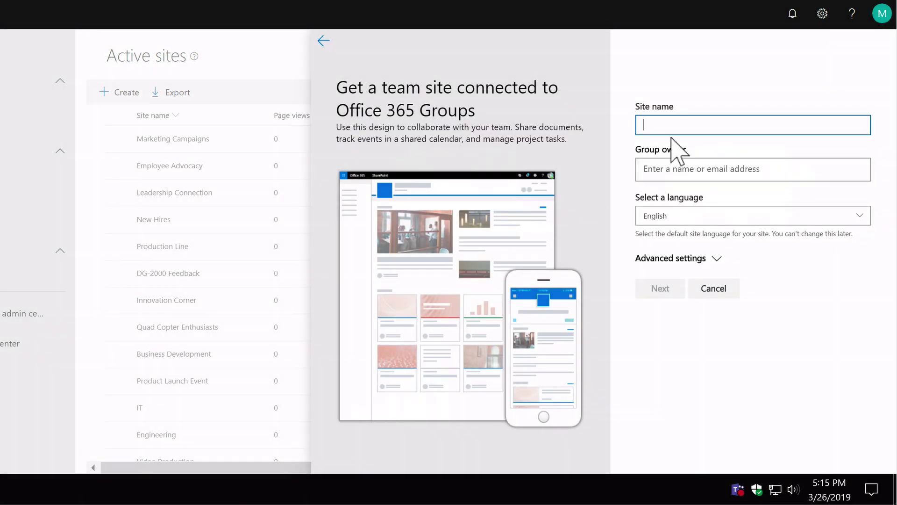
text(YouTube test)
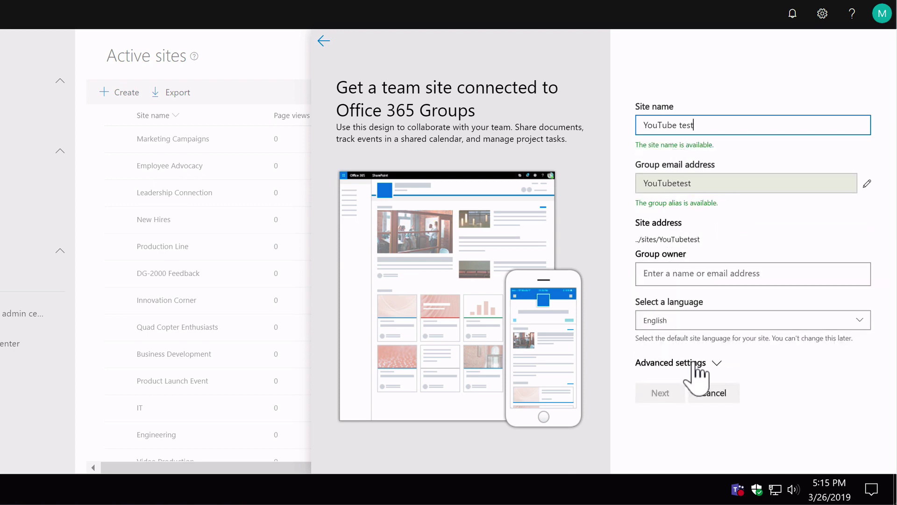
click(717, 363)
scroll(712, 353, down, 3)
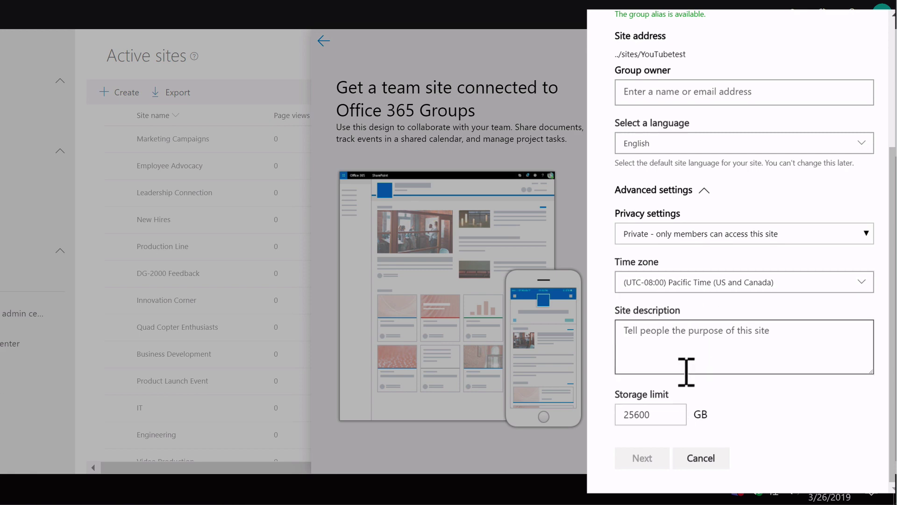
scroll(669, 158, up, 4)
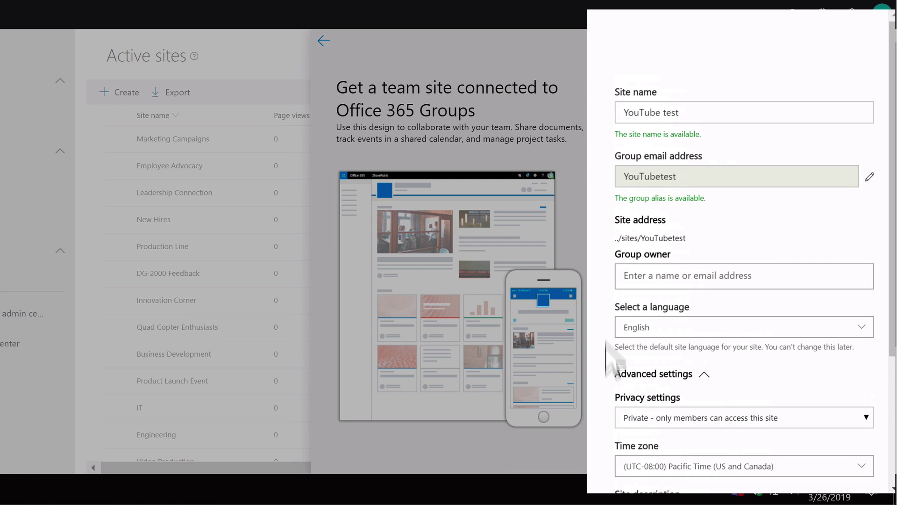
Choose a suggested person as group owner and finish creating the site without extra members
click(665, 280)
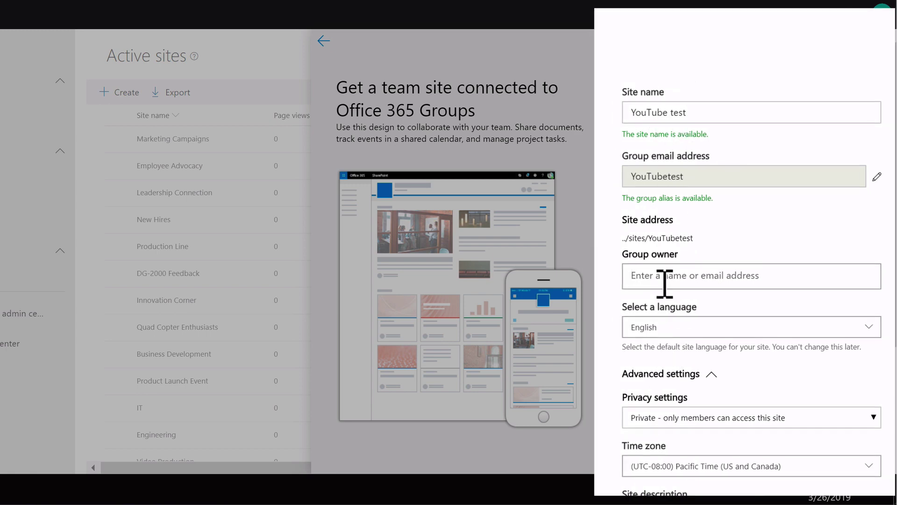
text(megan)
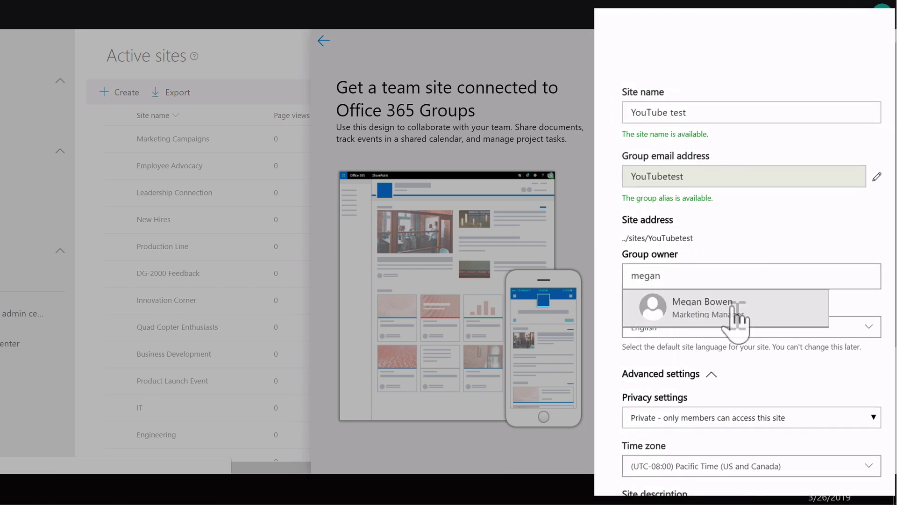
click(735, 321)
scroll(735, 330, down, 4)
click(655, 465)
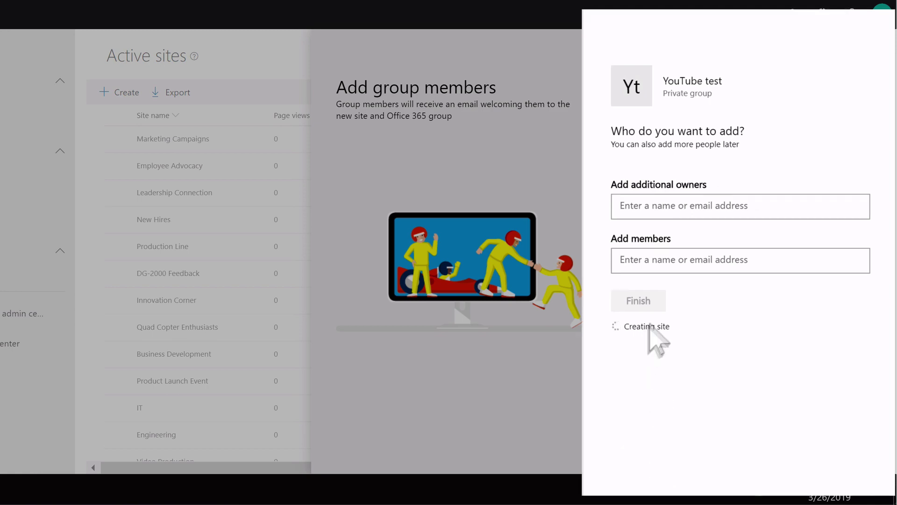
click(660, 303)
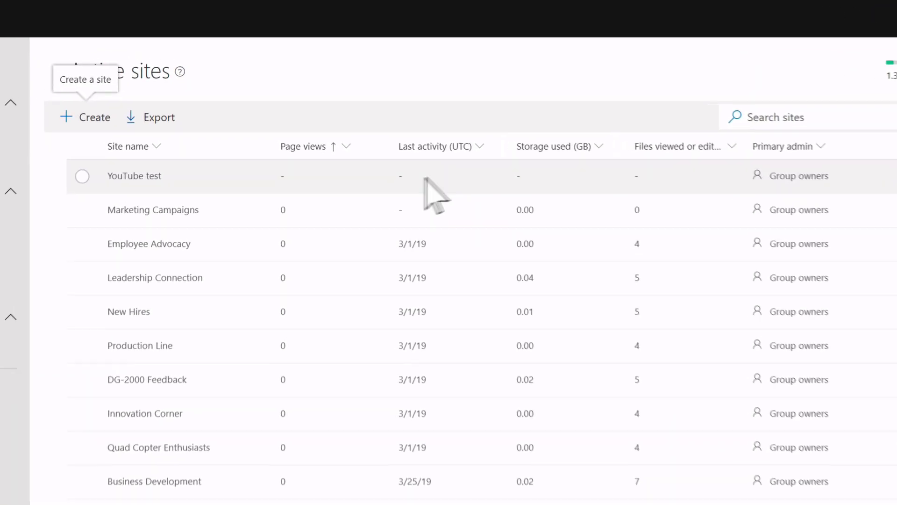
Select the Electronic Events site and open its Change group owners panel
click(363, 184)
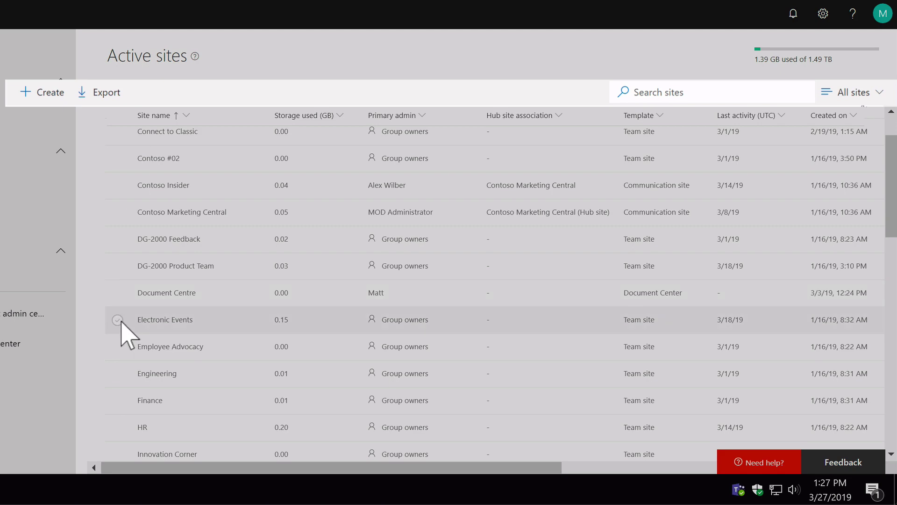
click(118, 323)
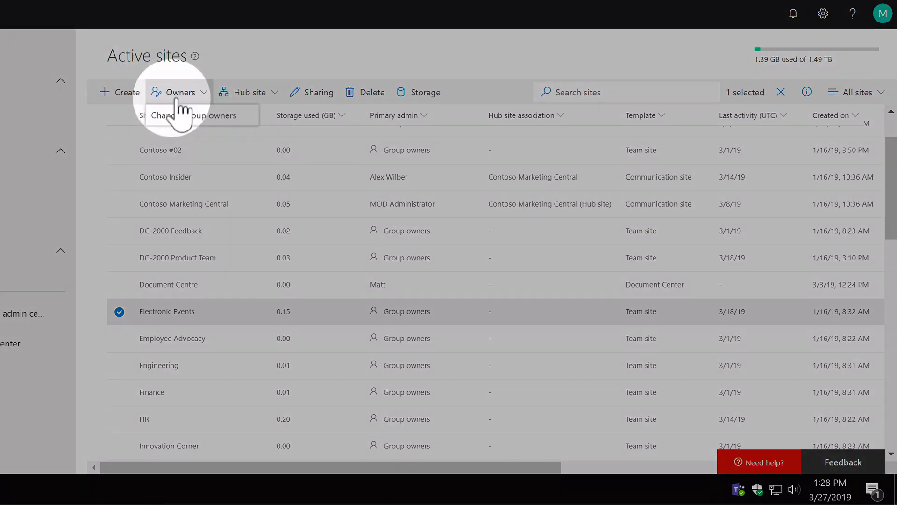
click(220, 117)
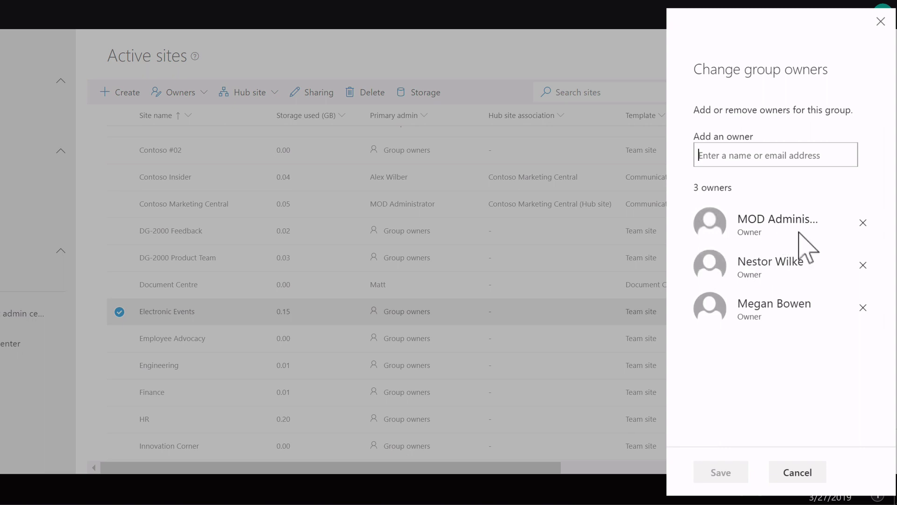
Remove the third Electronic Events owner, add the same person back, and save
click(864, 307)
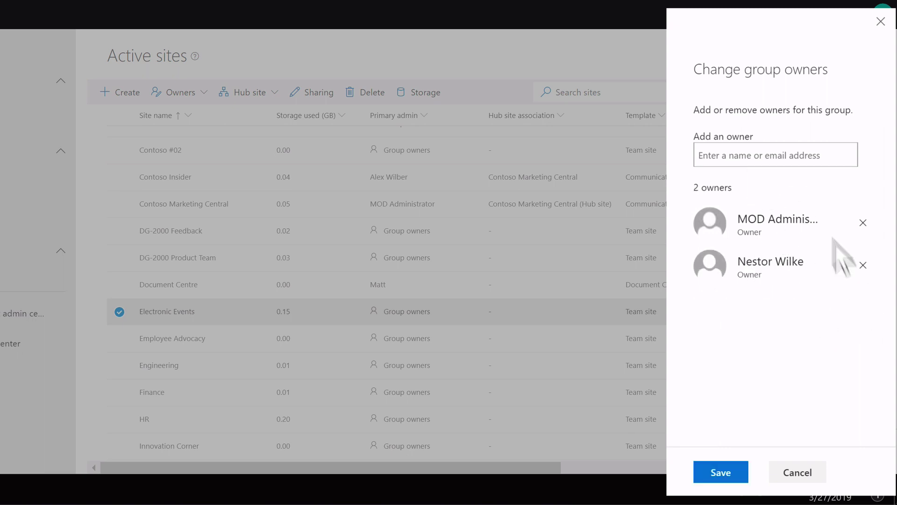
click(759, 164)
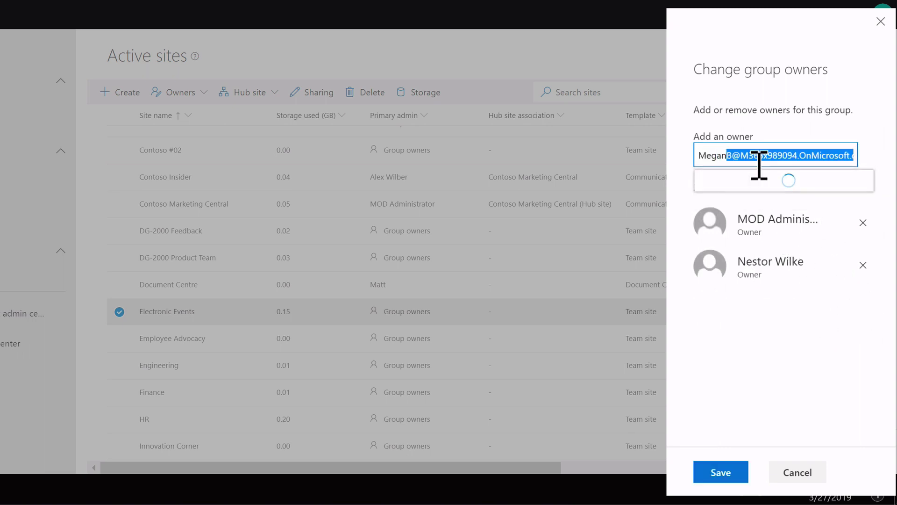
click(769, 189)
click(738, 472)
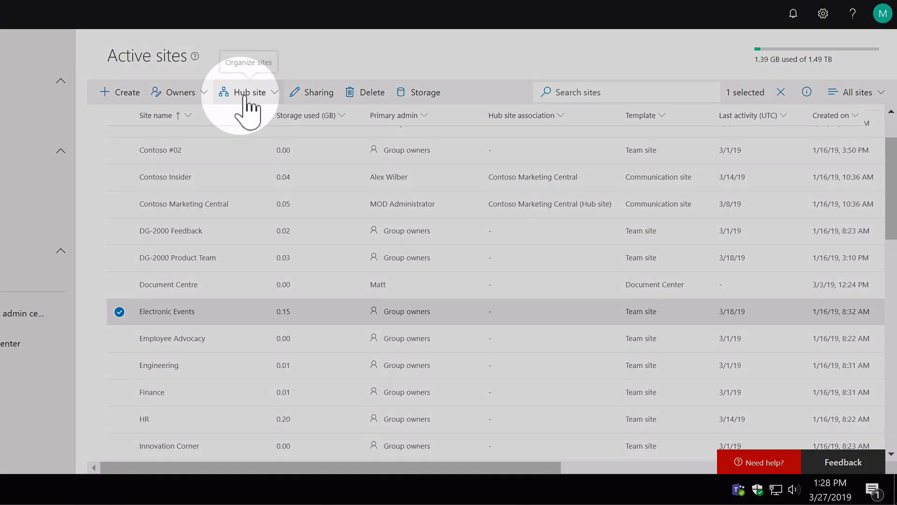
Associate Electronic Events with the Contoso Marketing Central hub site and save the association
click(264, 99)
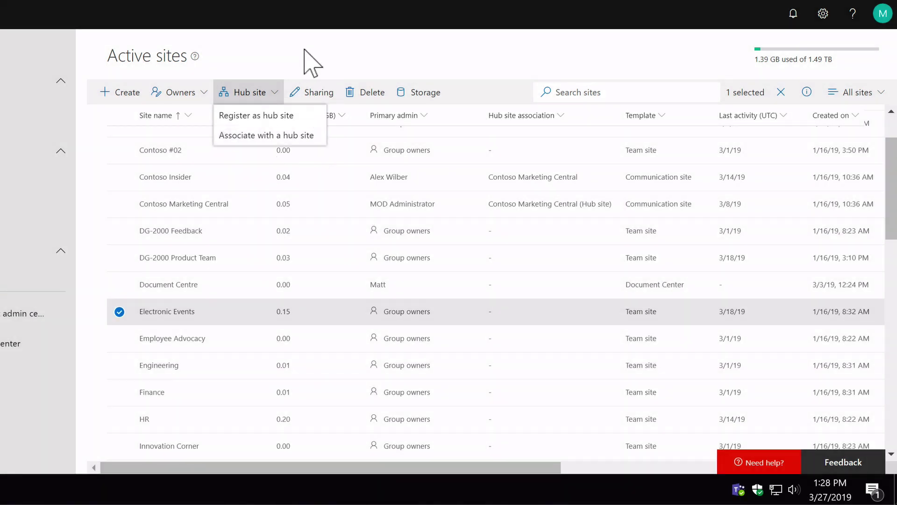
click(306, 50)
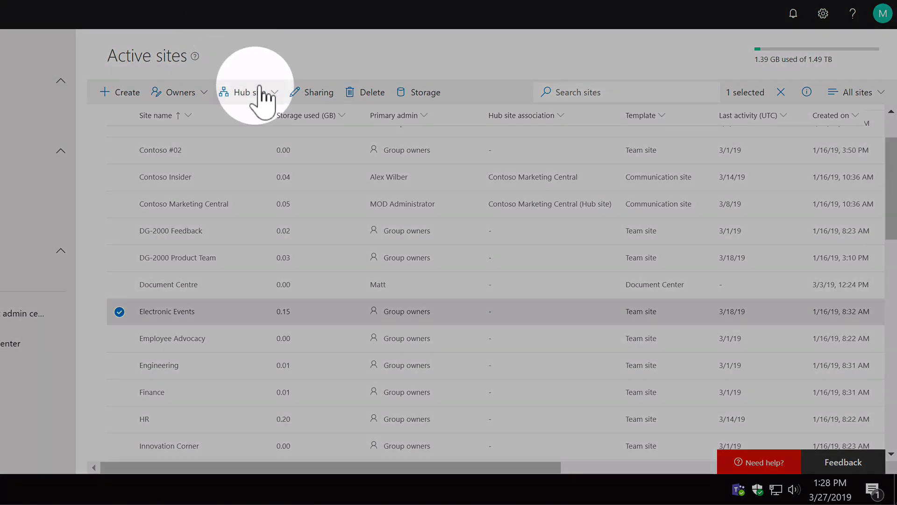
click(258, 94)
click(290, 136)
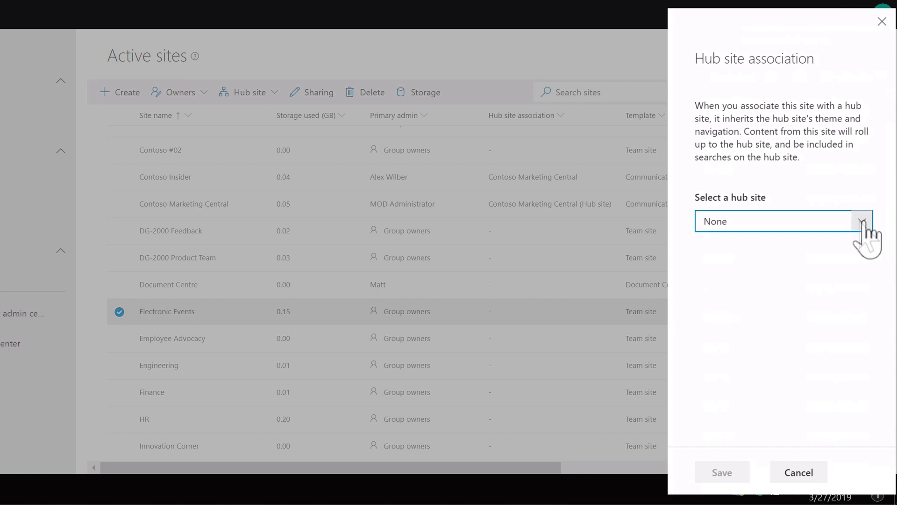
click(862, 223)
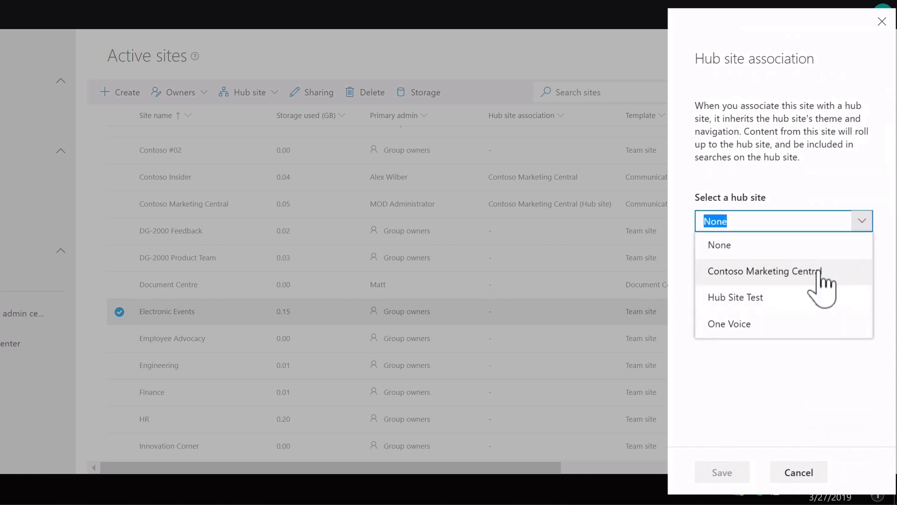
click(850, 286)
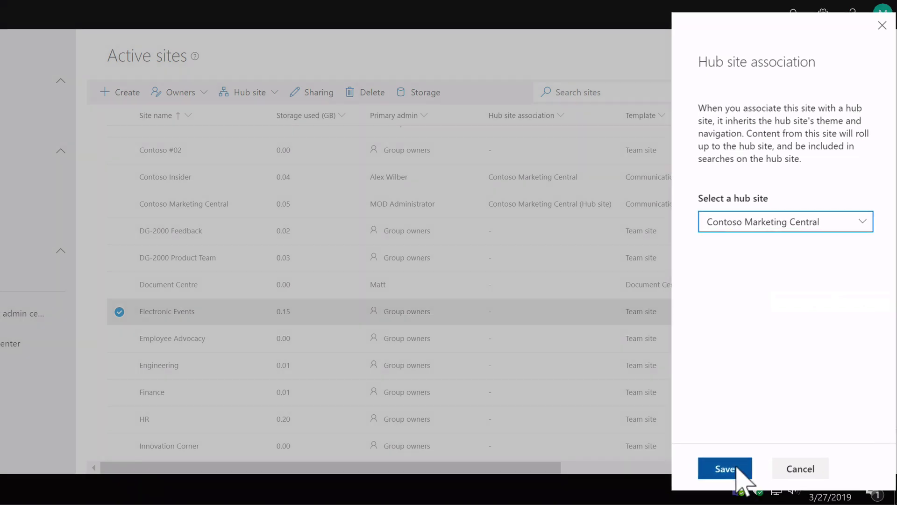
click(739, 472)
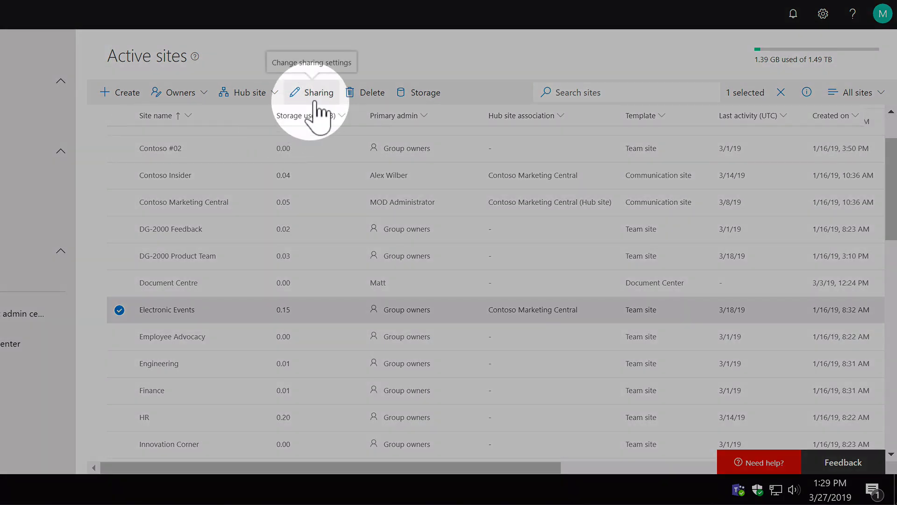
click(317, 103)
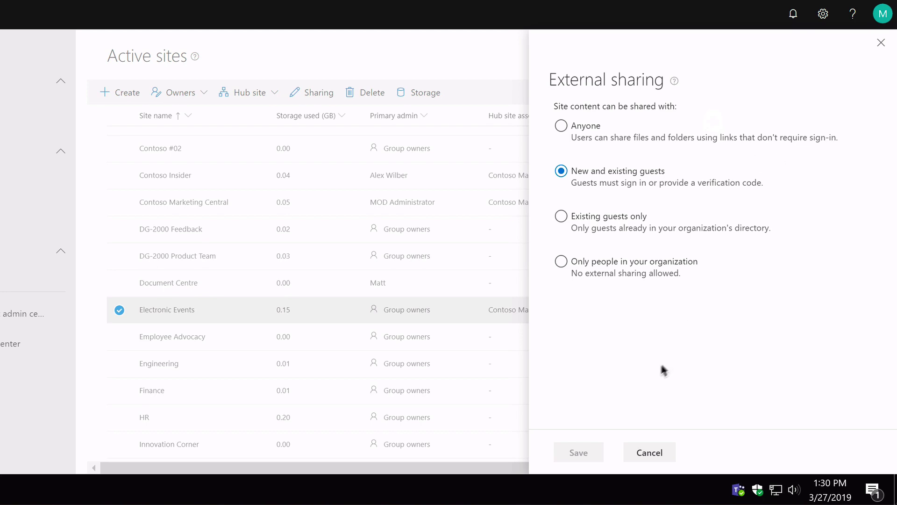
click(632, 453)
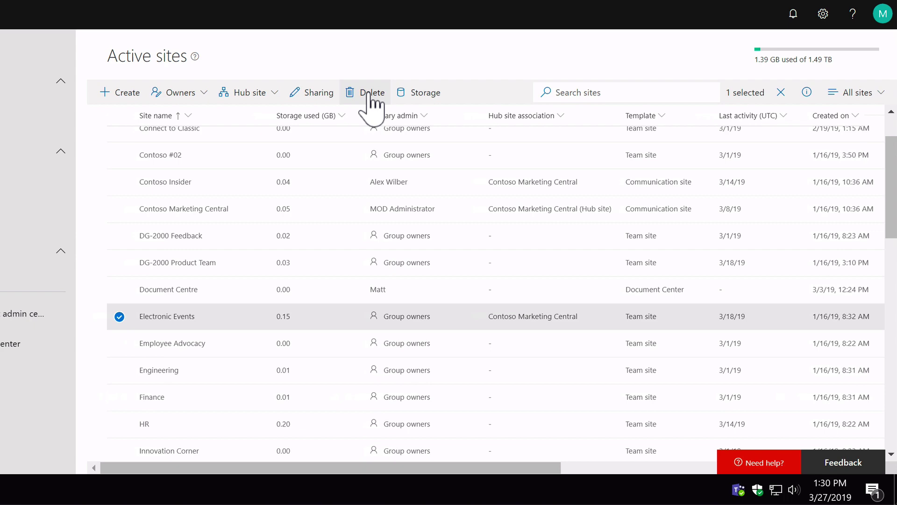
Delete the Electronic Events site together with its group and resources
click(372, 99)
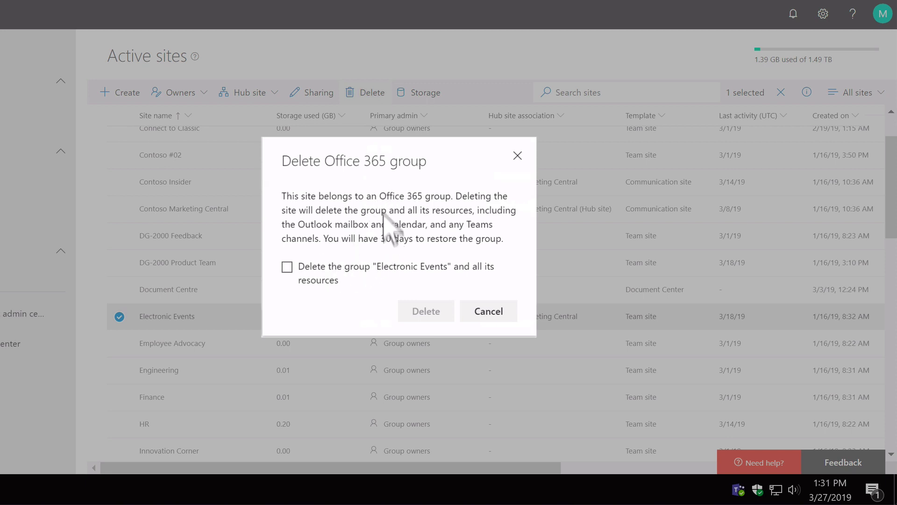
click(287, 267)
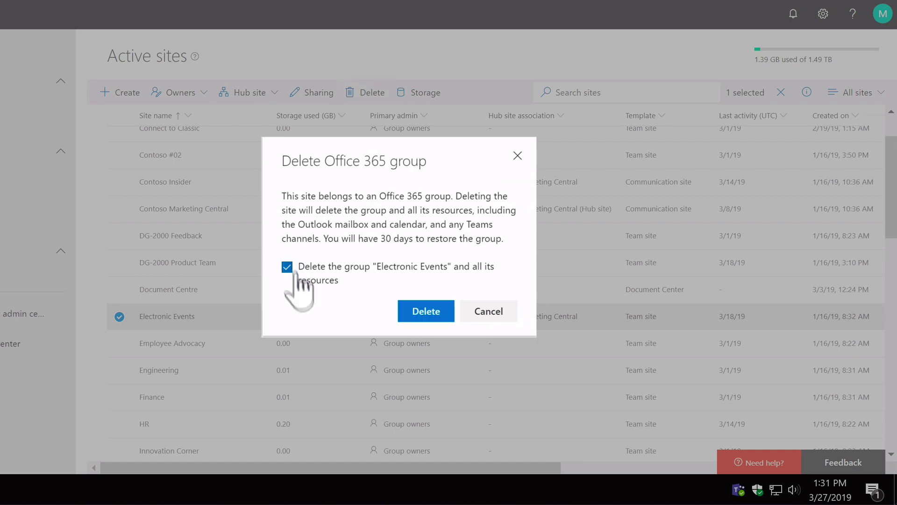
click(426, 312)
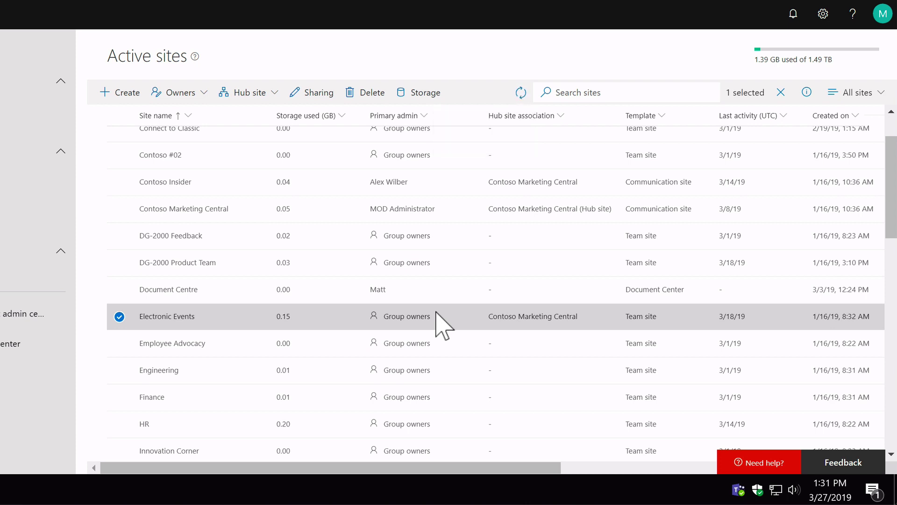
scroll(436, 245, down, 1)
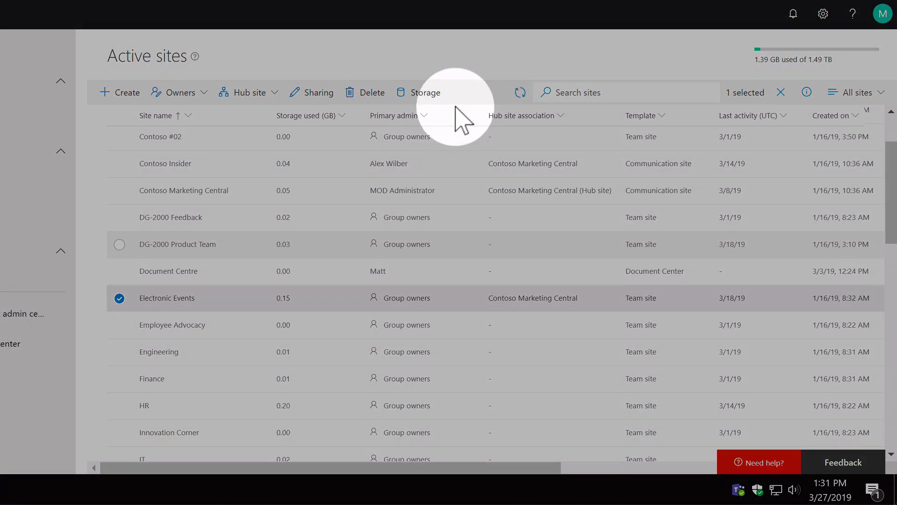
Check the deletion progress, then find Electronic Events in the Deleted sites list
click(524, 93)
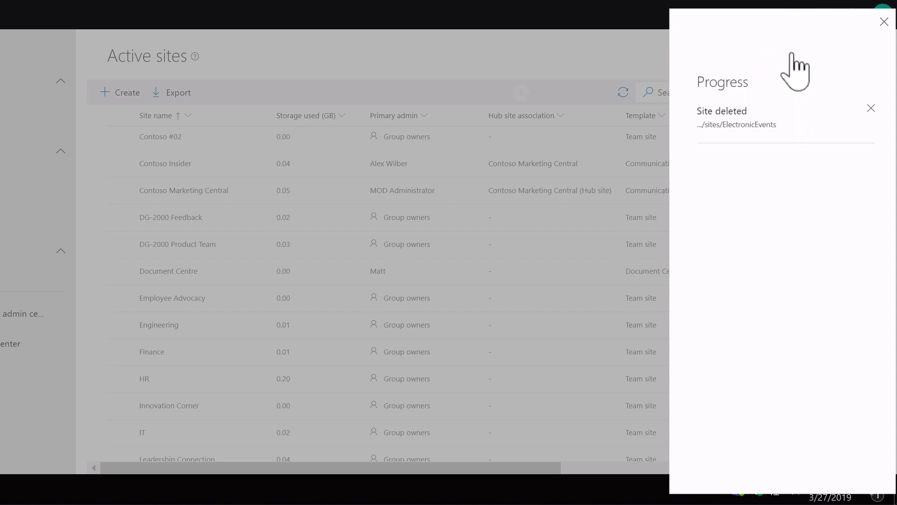
click(884, 21)
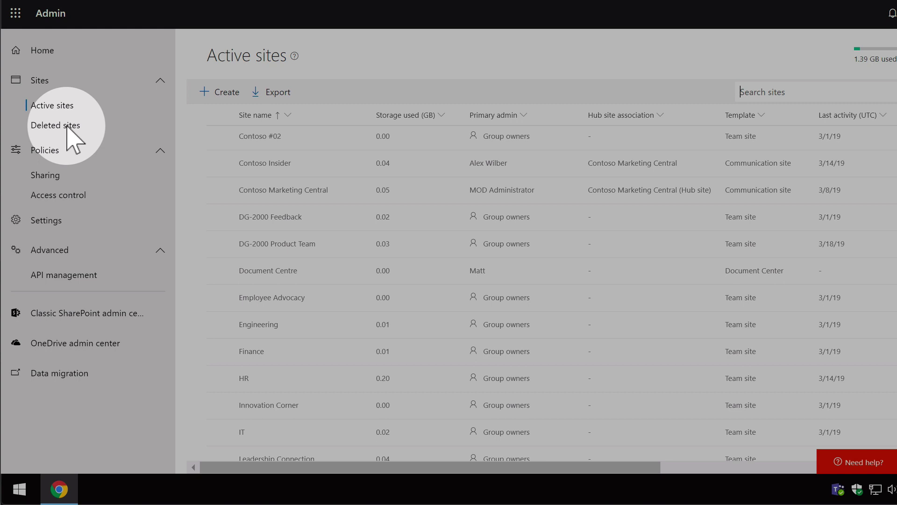
click(67, 126)
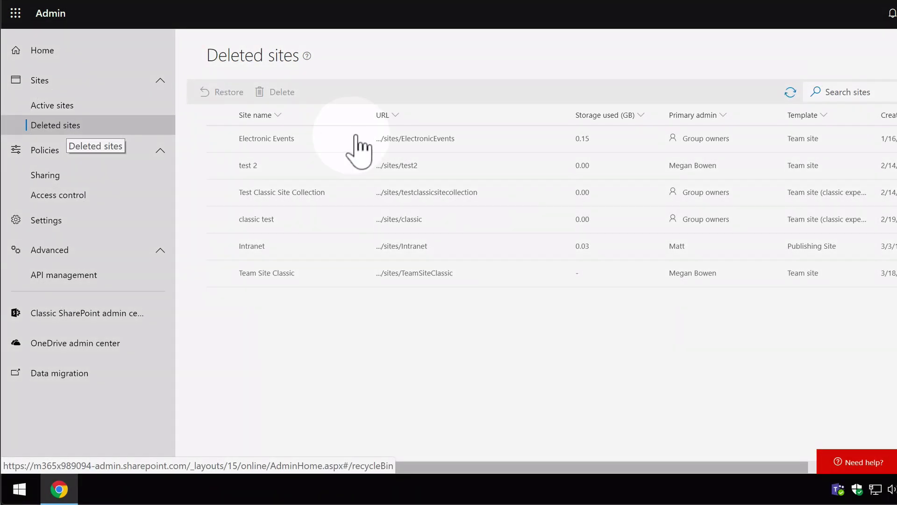
click(346, 141)
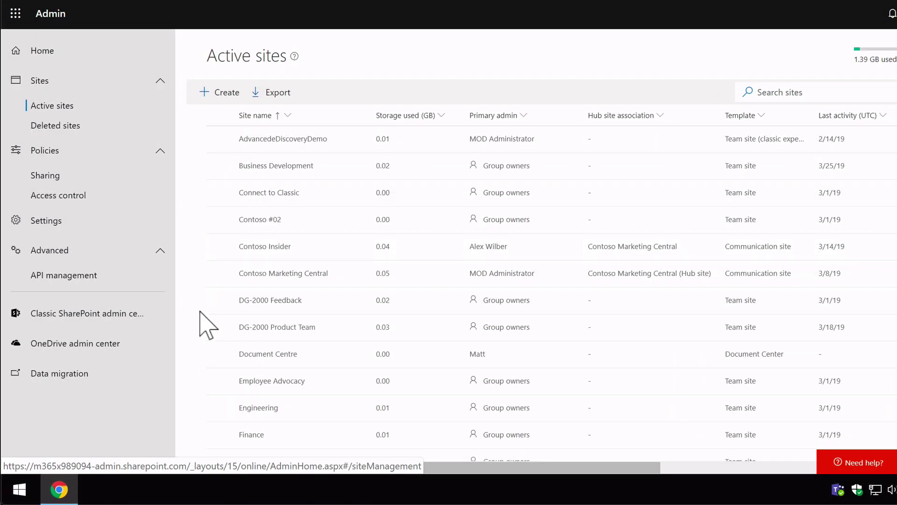
Give the Engineering site a 10 GB maximum storage with owner notifications at 50%, and save
scroll(208, 317, down, 3)
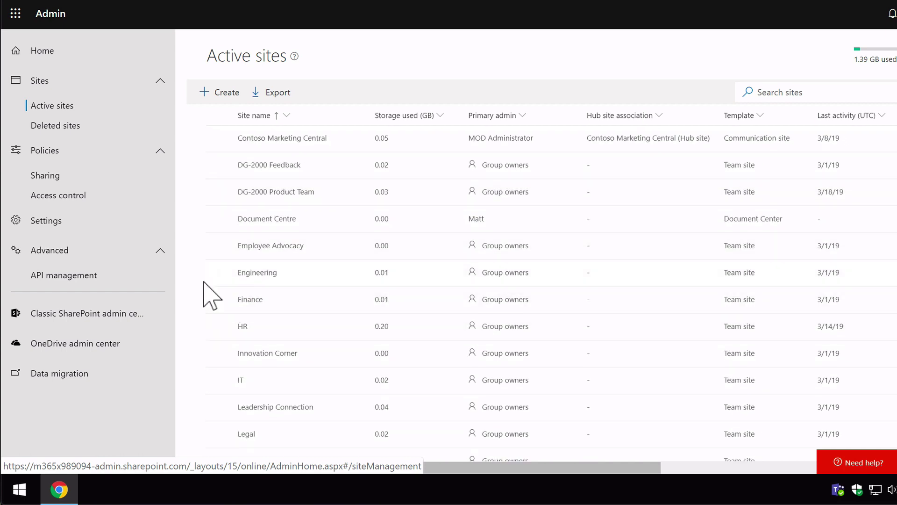
click(217, 273)
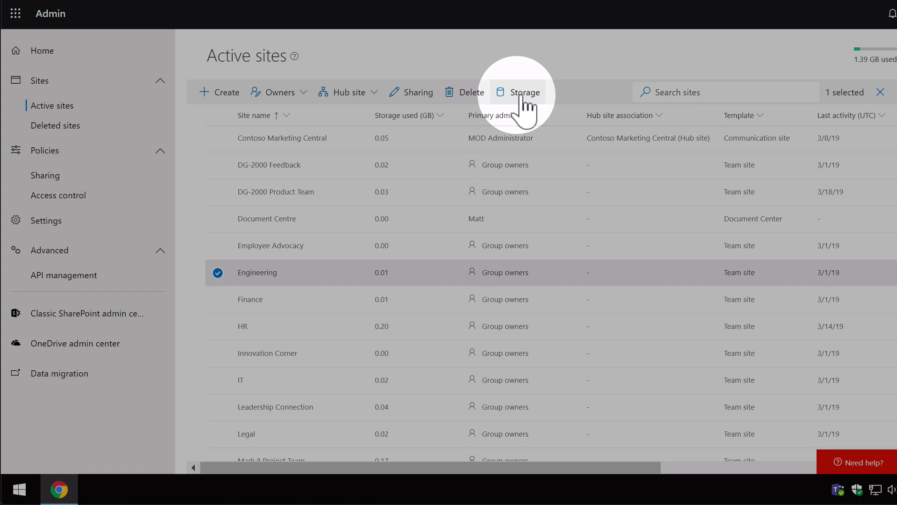
click(522, 99)
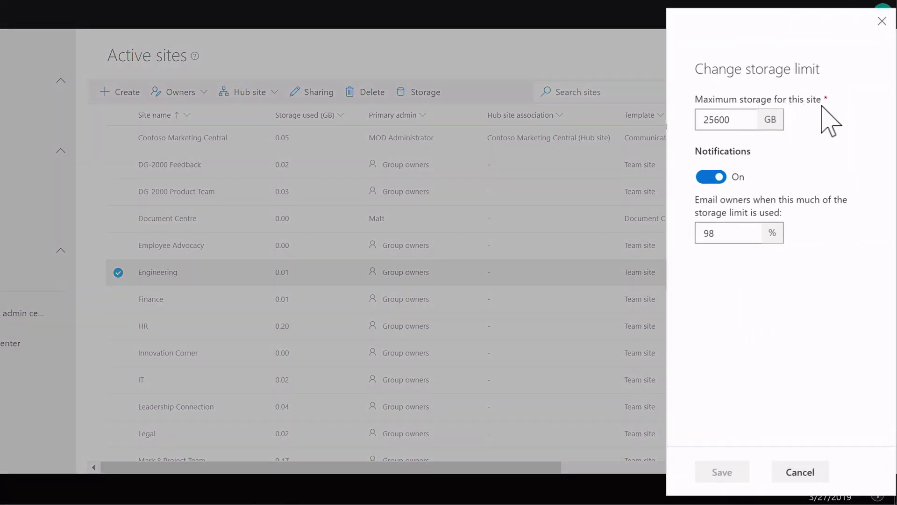
drag(741, 125, 691, 124)
double_click(736, 234)
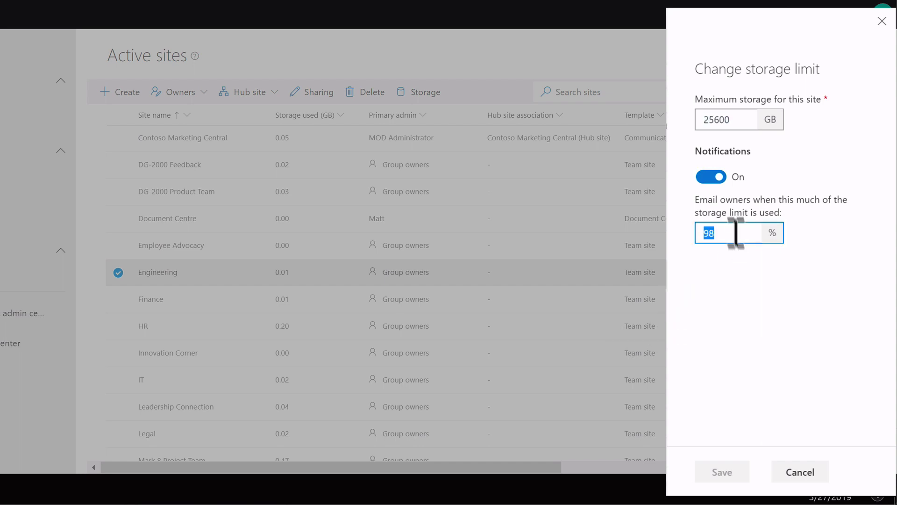
double_click(741, 123)
text(10)
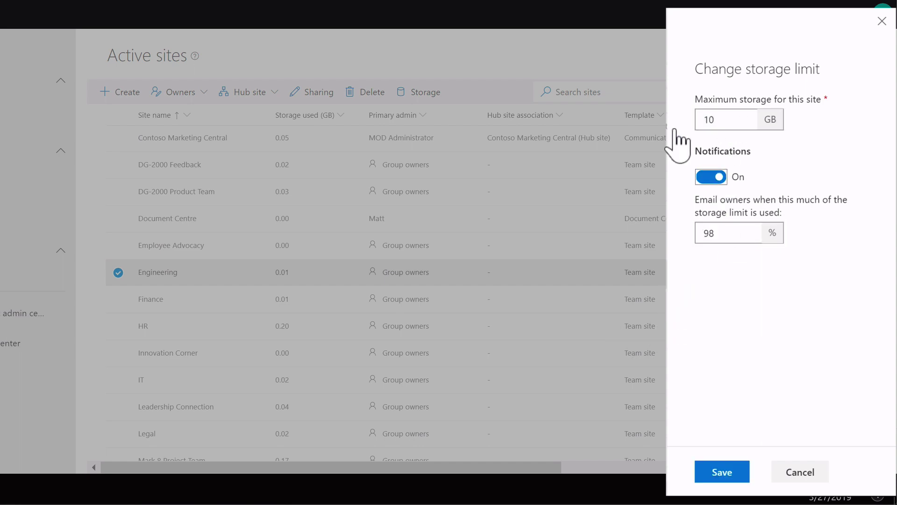
double_click(721, 237)
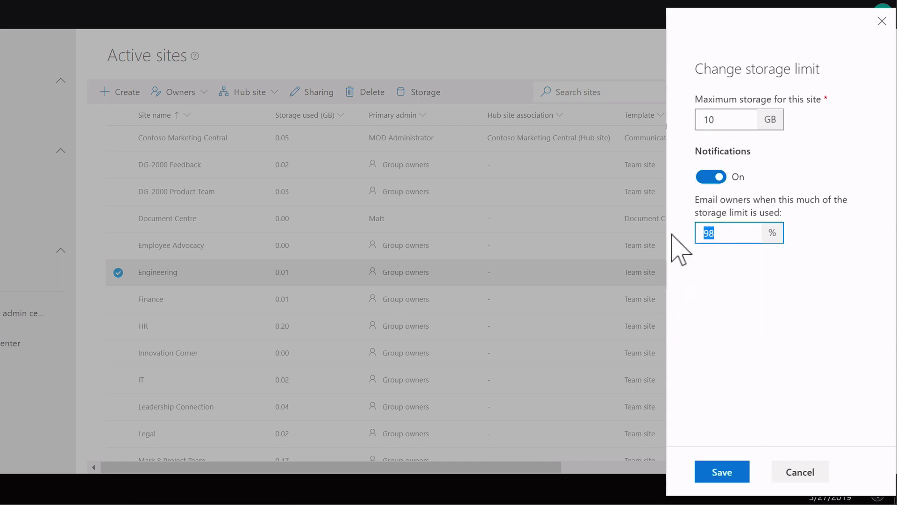
click(723, 473)
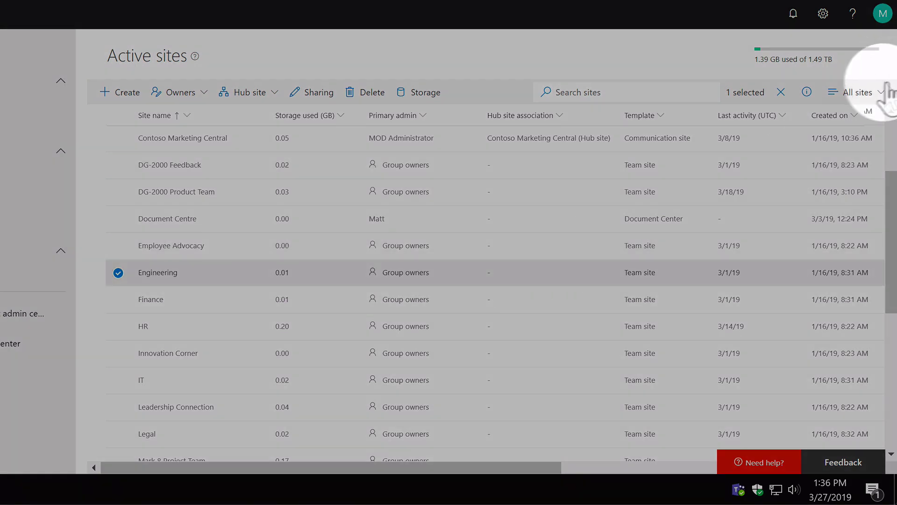
Show the Engineering site's details pane and scroll through its insights and properties
click(807, 92)
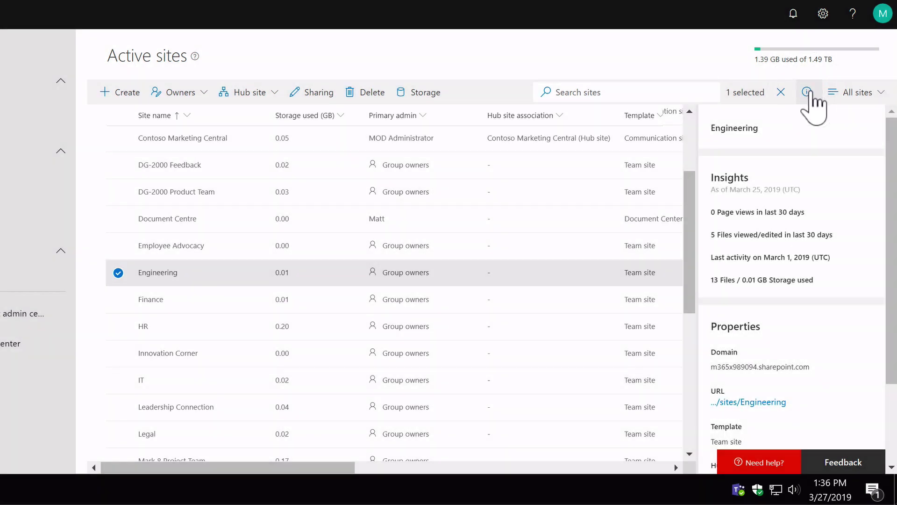
scroll(839, 236, down, 5)
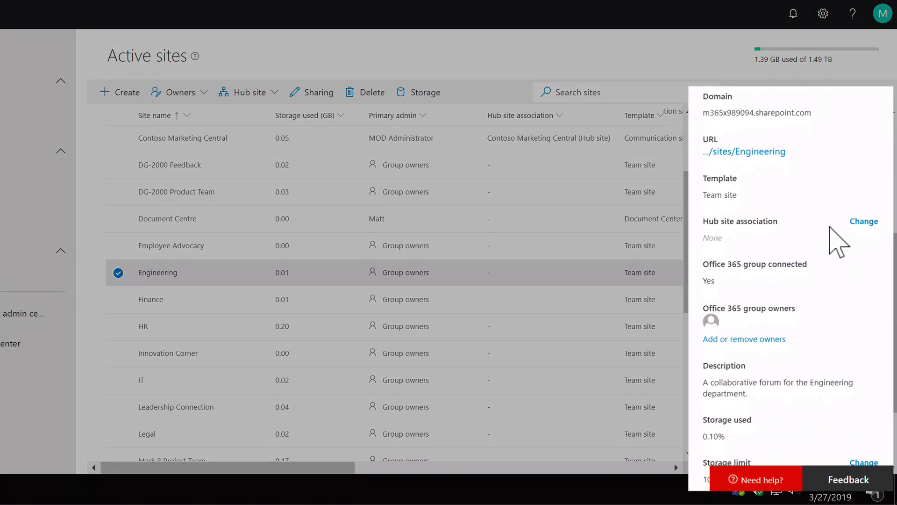
scroll(840, 239, up, 5)
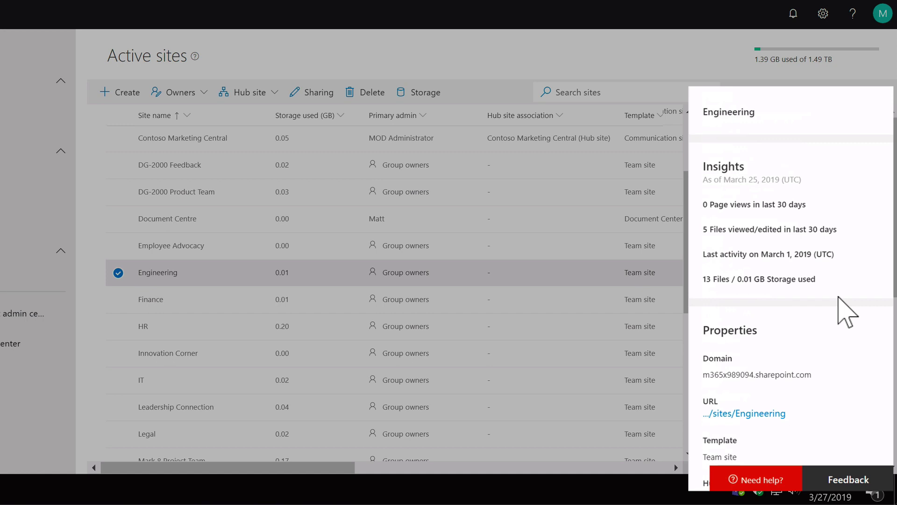
scroll(848, 312, down, 5)
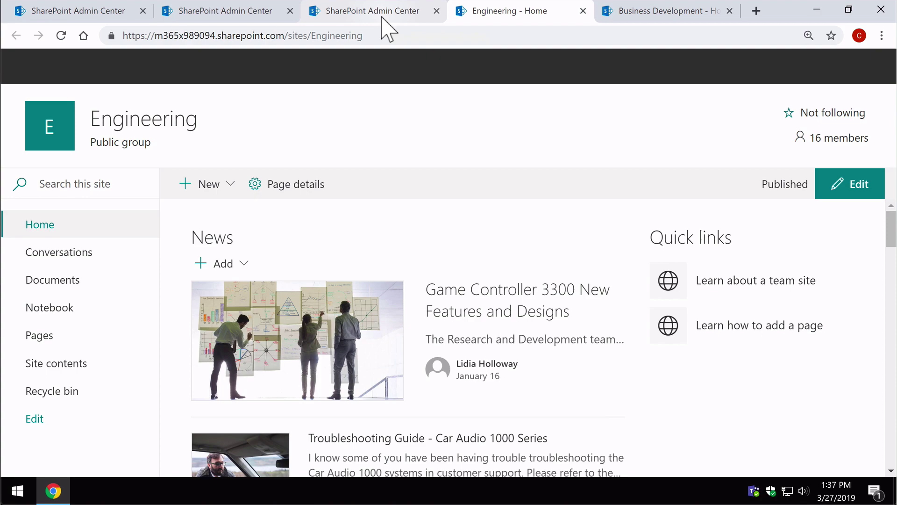
Back in the admin tab, view Engineering's hub site options and cancel without changing the association
click(381, 18)
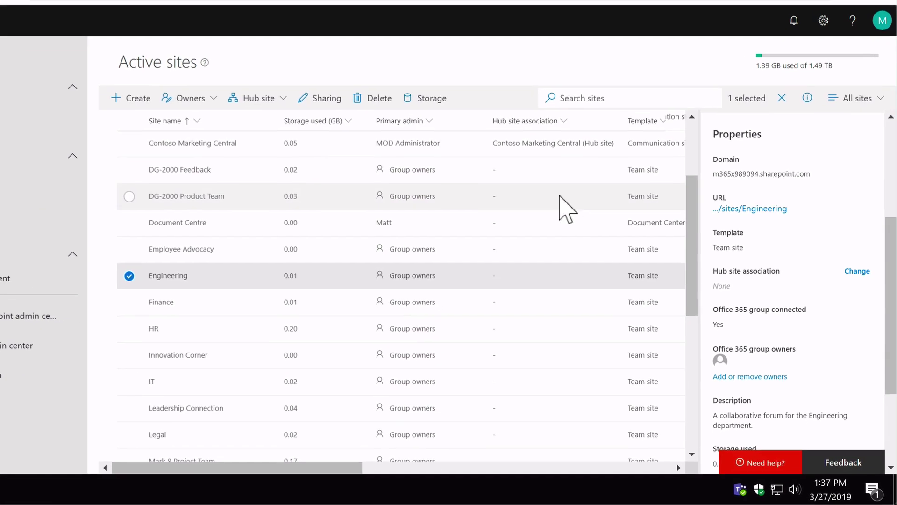
click(857, 271)
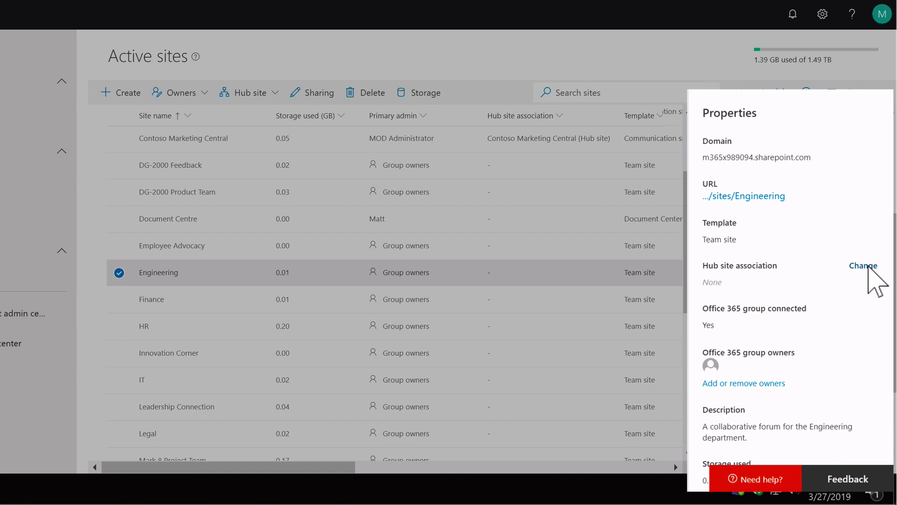
click(865, 266)
click(862, 223)
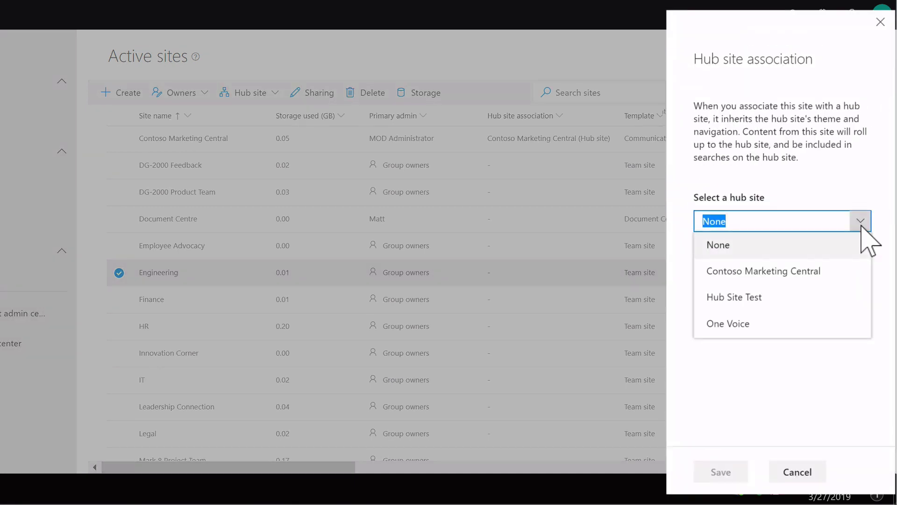
click(811, 471)
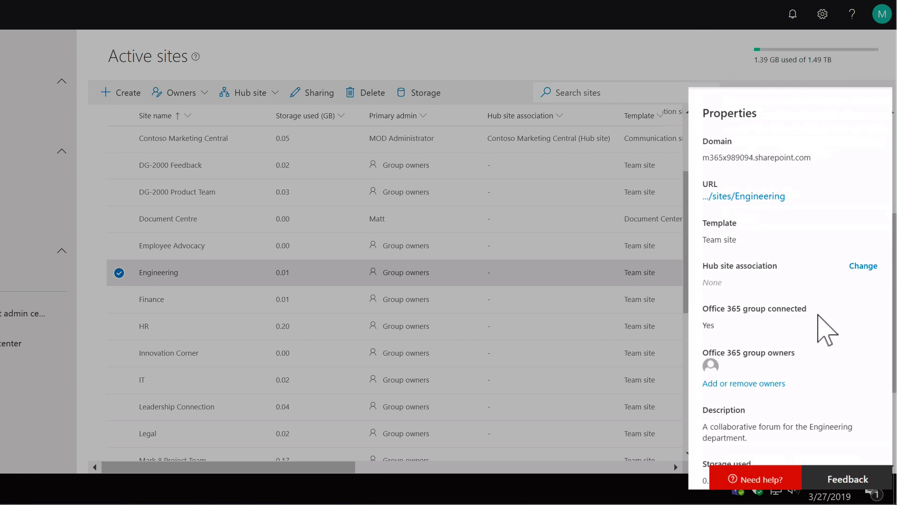
scroll(823, 327, down, 2)
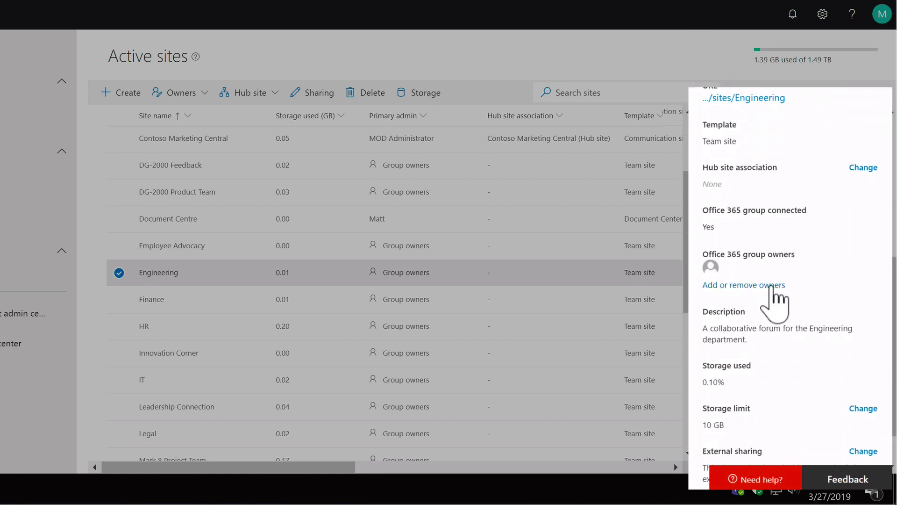
Open Engineering's group owners editor, close it unchanged, and dismiss the site details pane
click(773, 294)
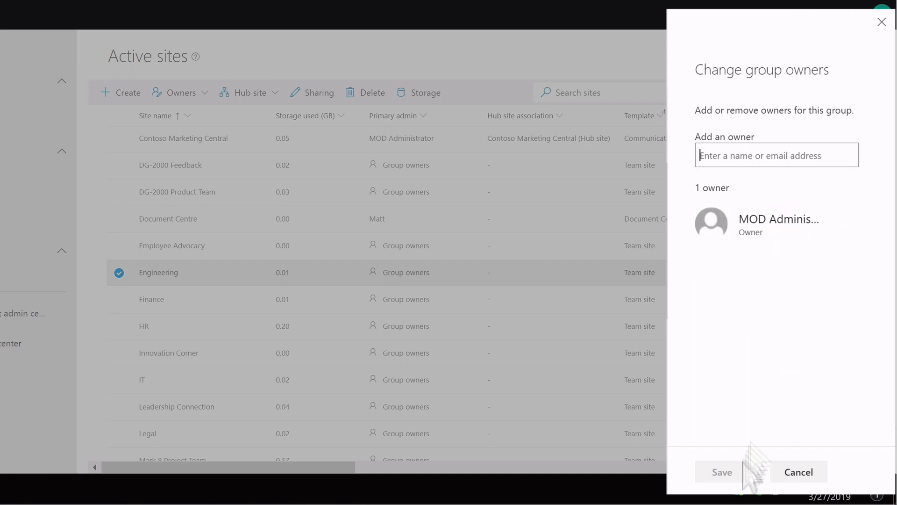
click(783, 473)
scroll(801, 422, down, 1)
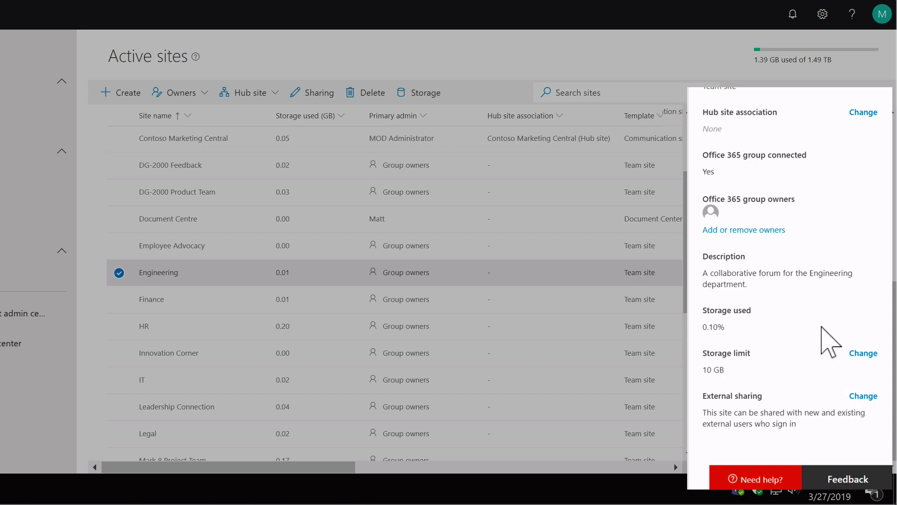
scroll(837, 344, up, 8)
key(Escape)
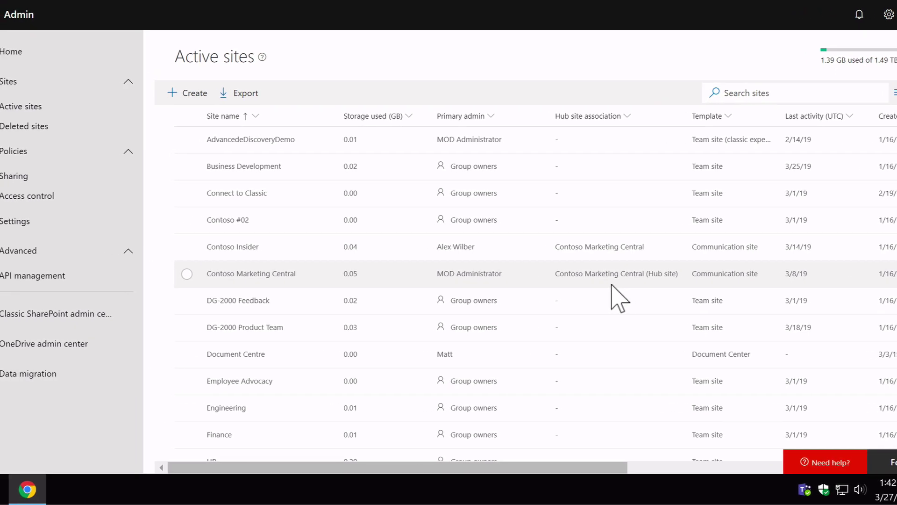
Scroll through the organization Sharing policies page, then go to the admin center Settings page
click(62, 182)
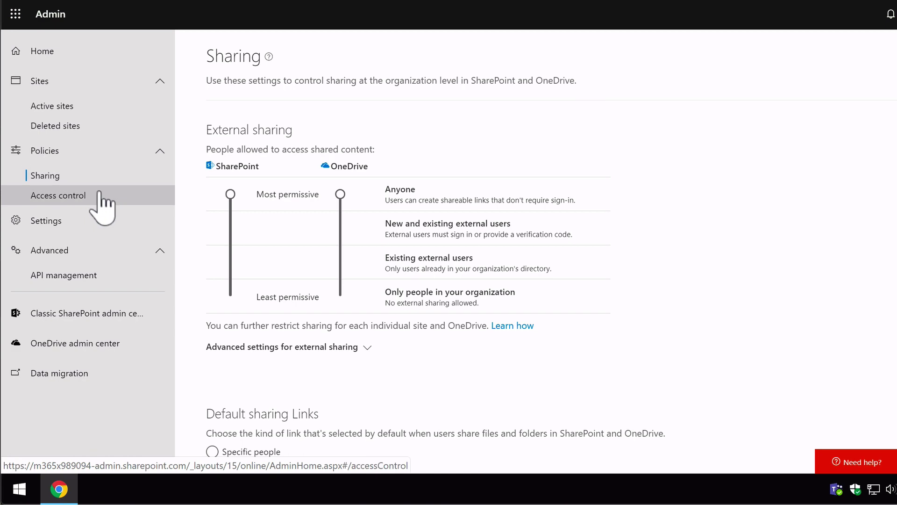
scroll(767, 257, down, 4)
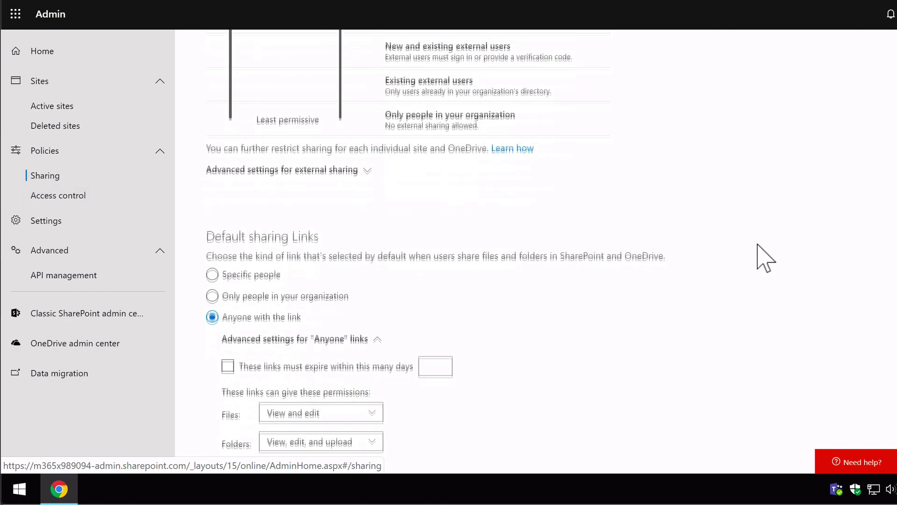
scroll(757, 256, up, 4)
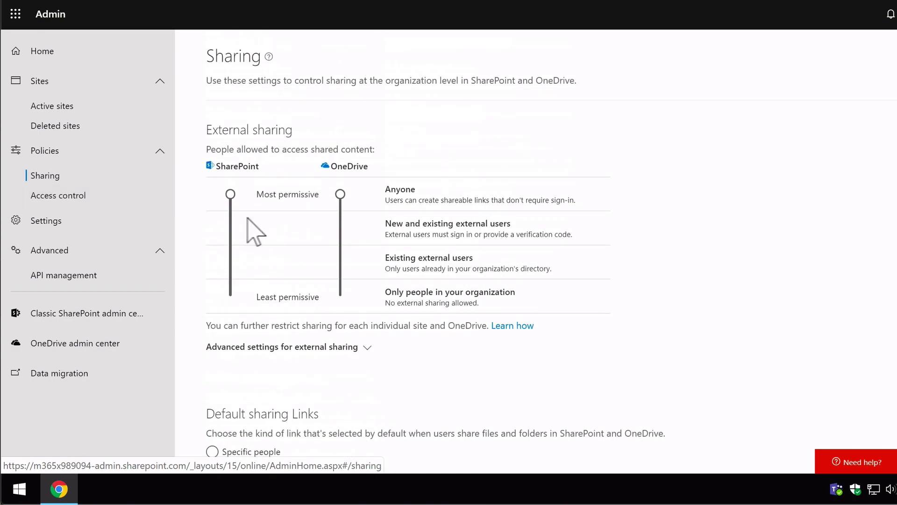
click(85, 223)
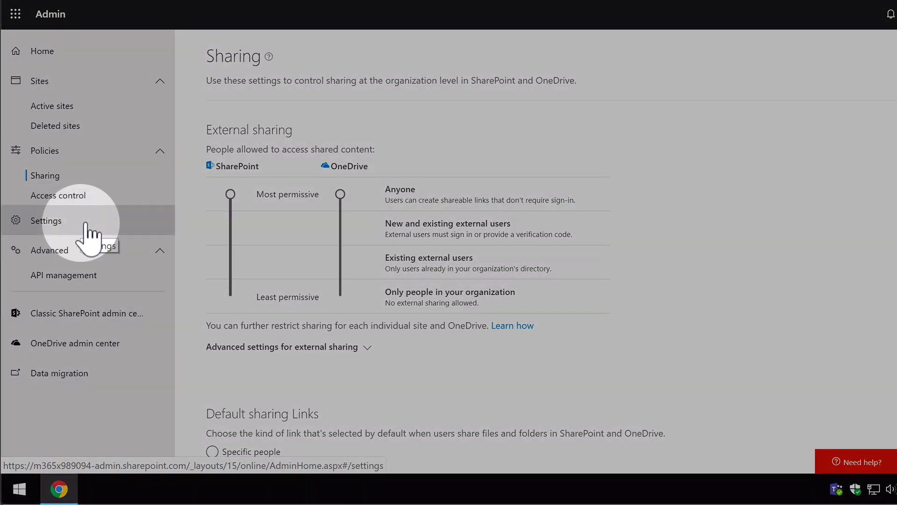